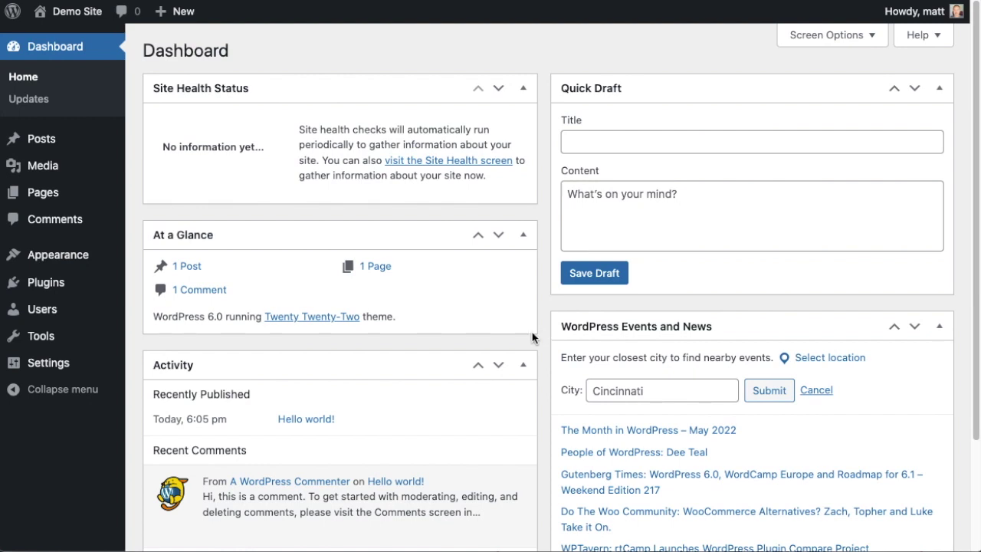
# Open the page for adding new plugins in WordPress and the downloads section of the AIOSEO account
pyautogui.click(46, 285)
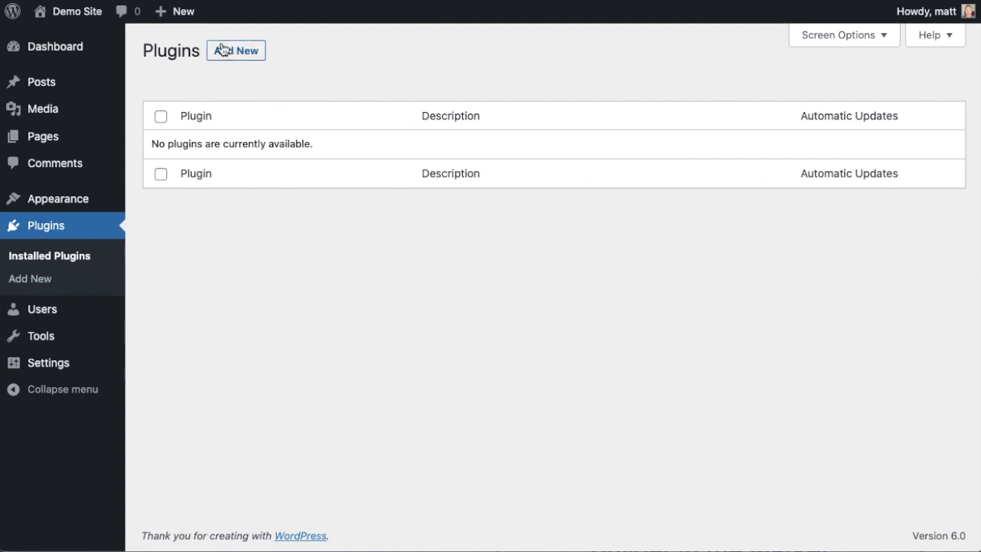
pyautogui.click(230, 53)
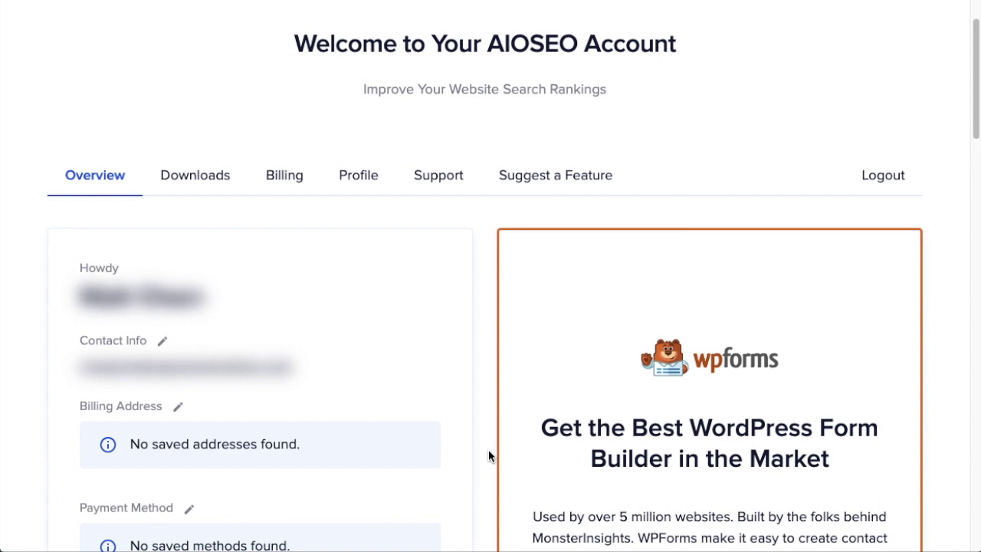
pyautogui.click(208, 178)
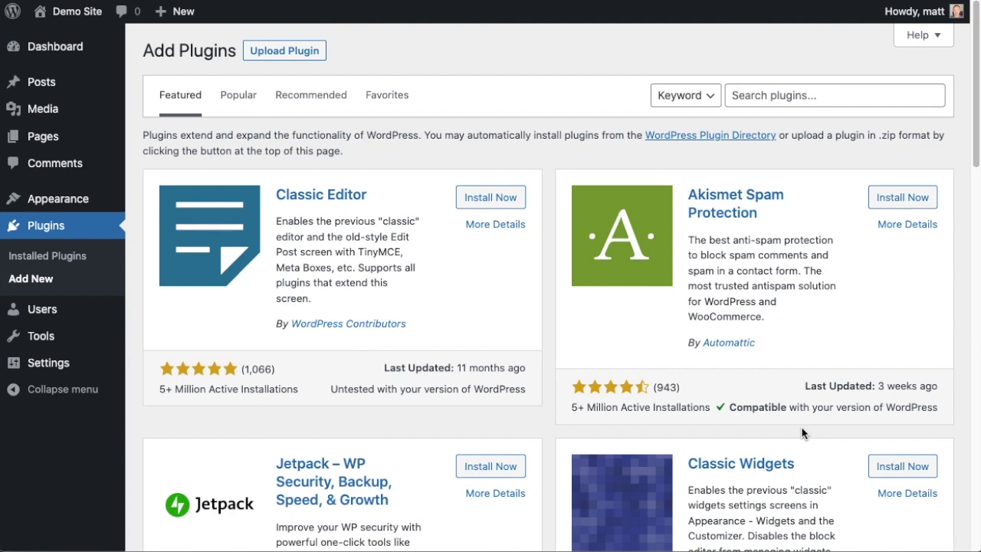
# Install the plugin from the uploaded file aioseo-pro-v4.2.1.1.zip and activate it
pyautogui.click(282, 55)
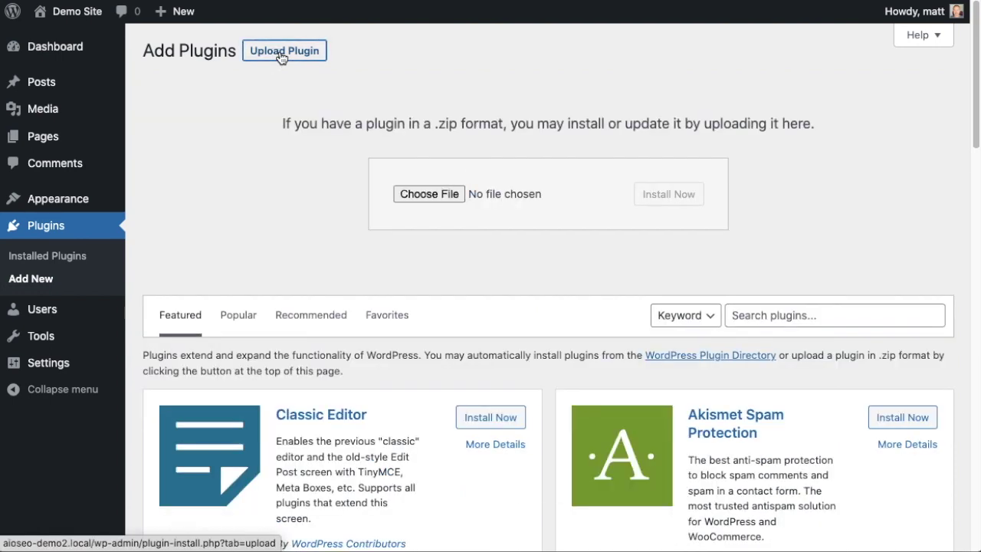
pyautogui.click(418, 200)
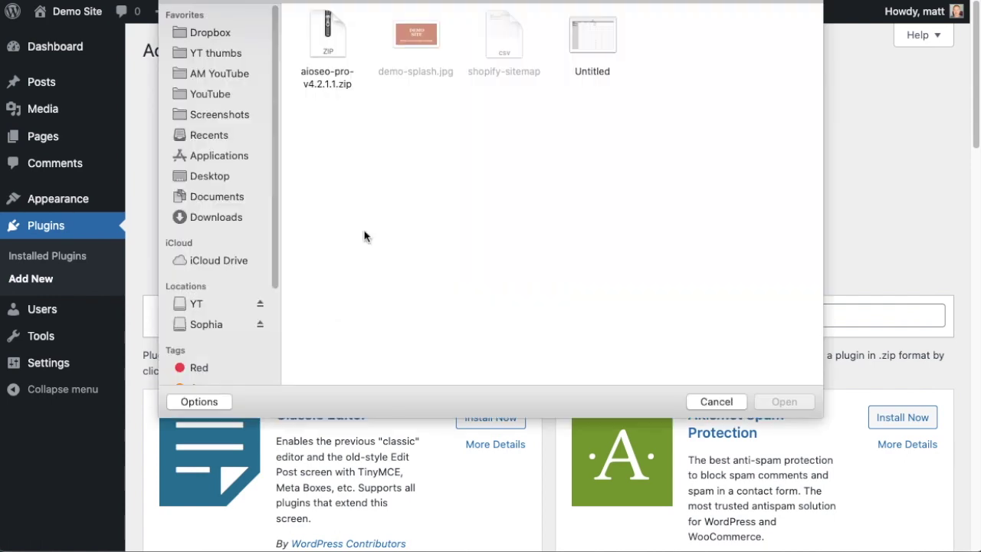
pyautogui.doubleClick(330, 38)
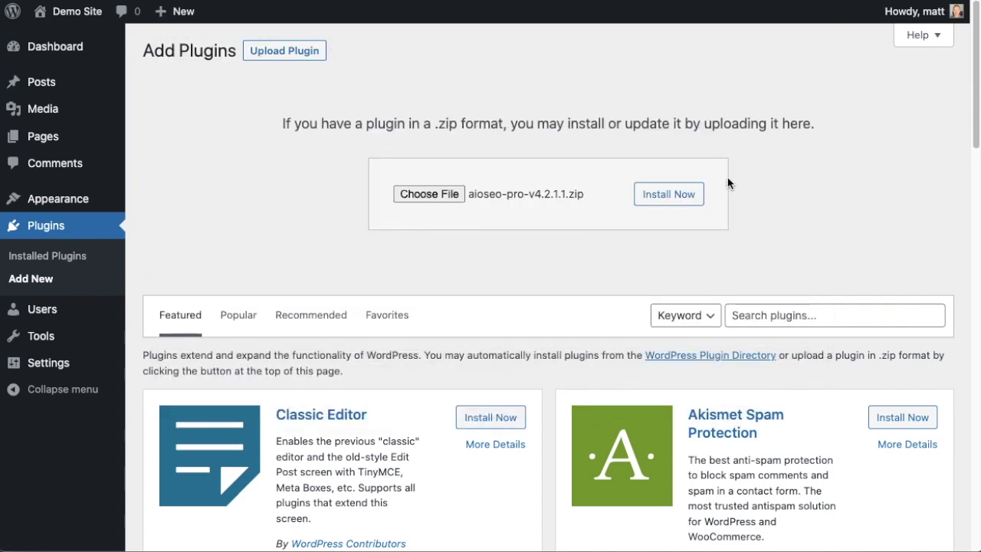
pyautogui.click(690, 194)
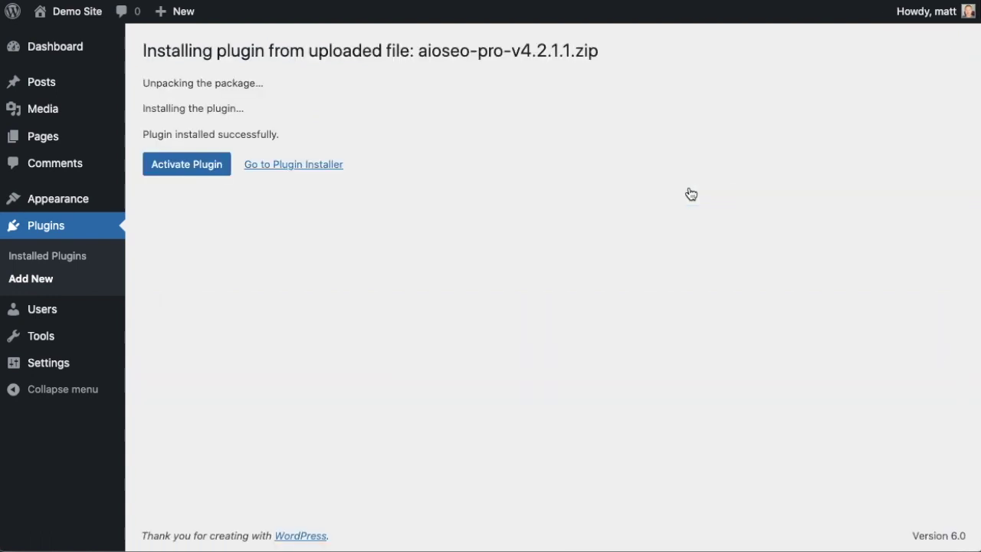
pyautogui.click(196, 167)
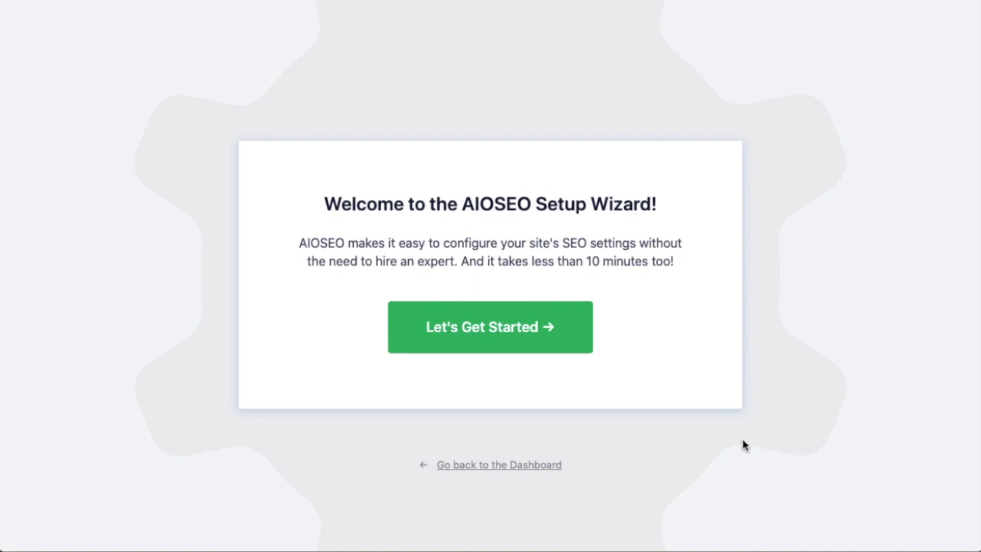
# Leave the setup wizard and copy the AIOSEO Pro license key from the account's downloads section
pyautogui.click(492, 467)
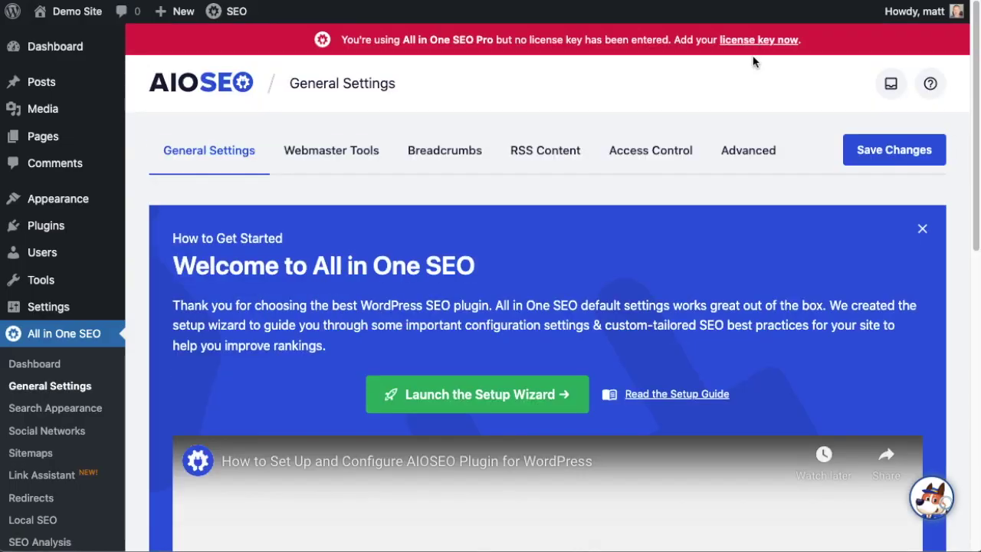
pyautogui.scroll(-10, 652, 201)
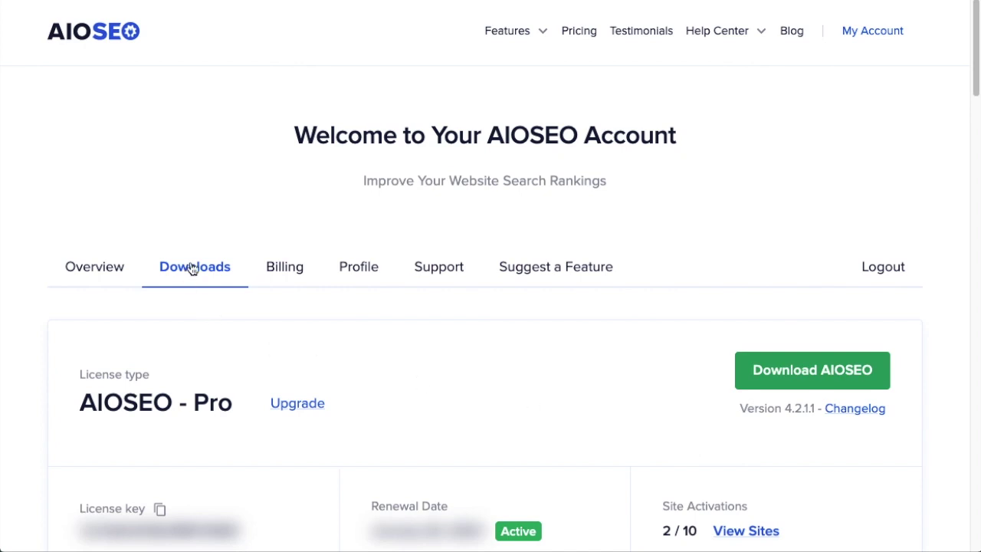
pyautogui.scroll(-2, 189, 299)
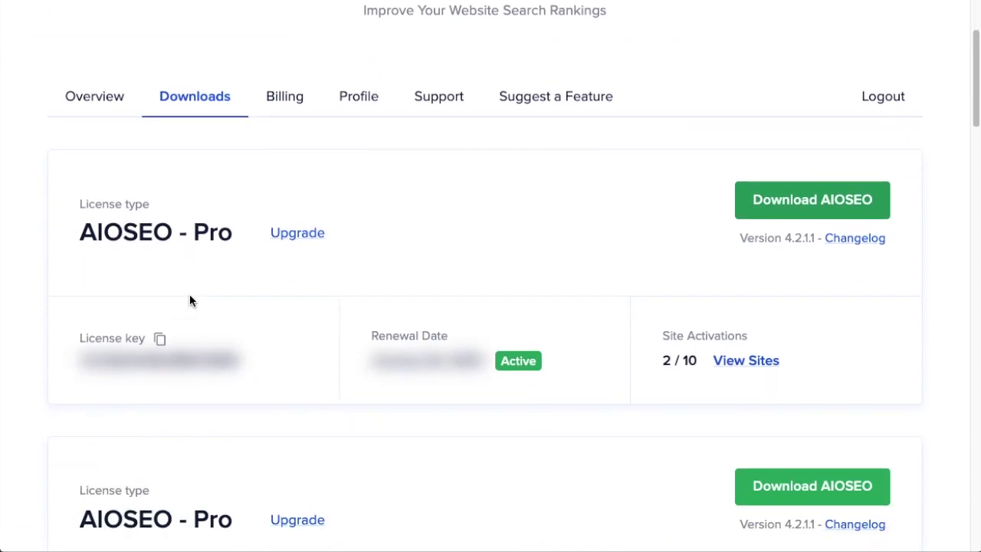
pyautogui.click(164, 338)
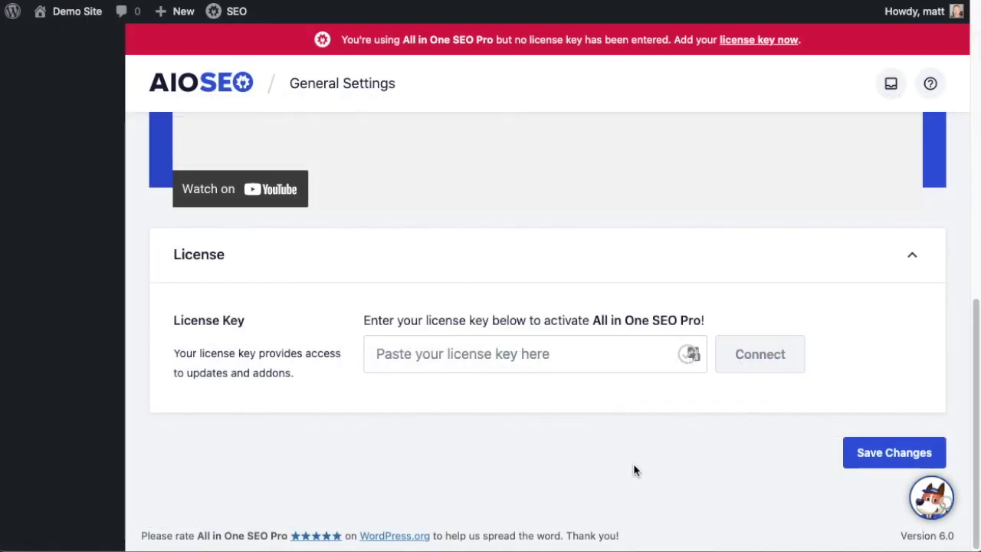
# Paste the license key into the License Key field, connect it and save the general settings
pyautogui.click(518, 354)
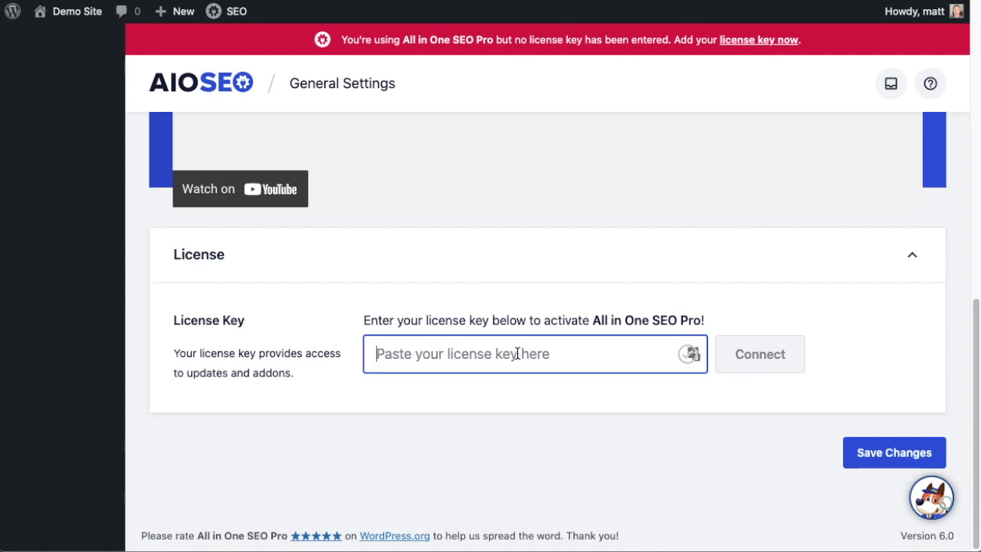
pyautogui.hotkey('ctrl', 'v')
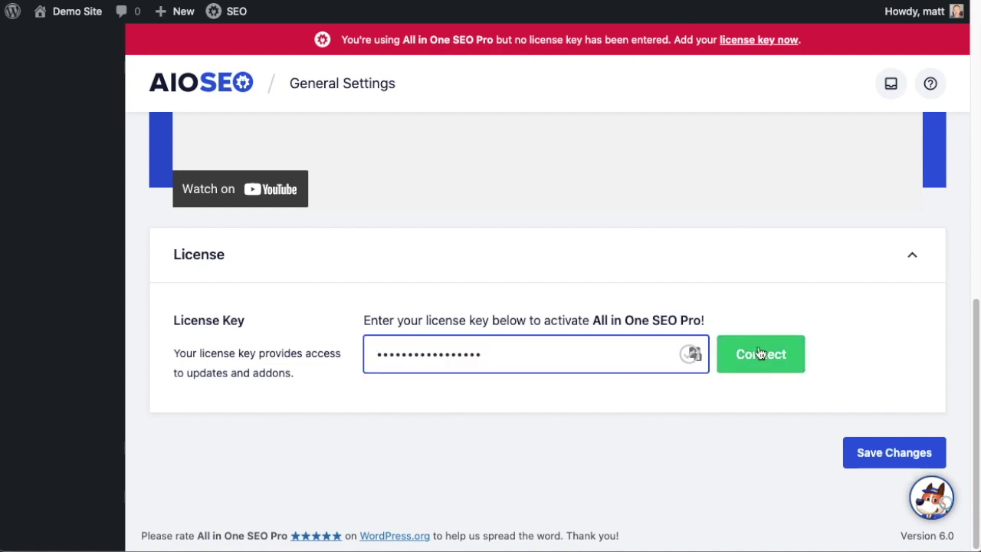
pyautogui.click(759, 352)
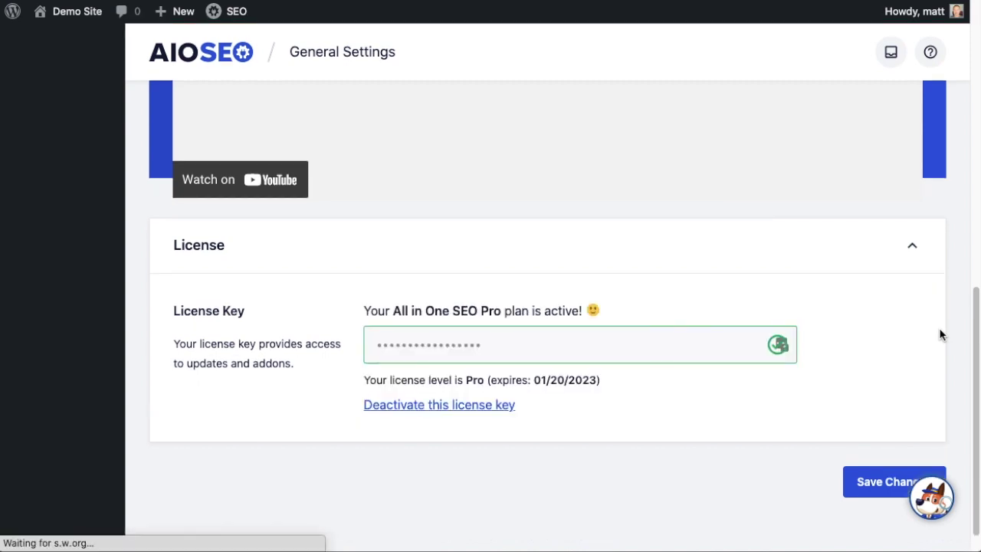
pyautogui.click(878, 484)
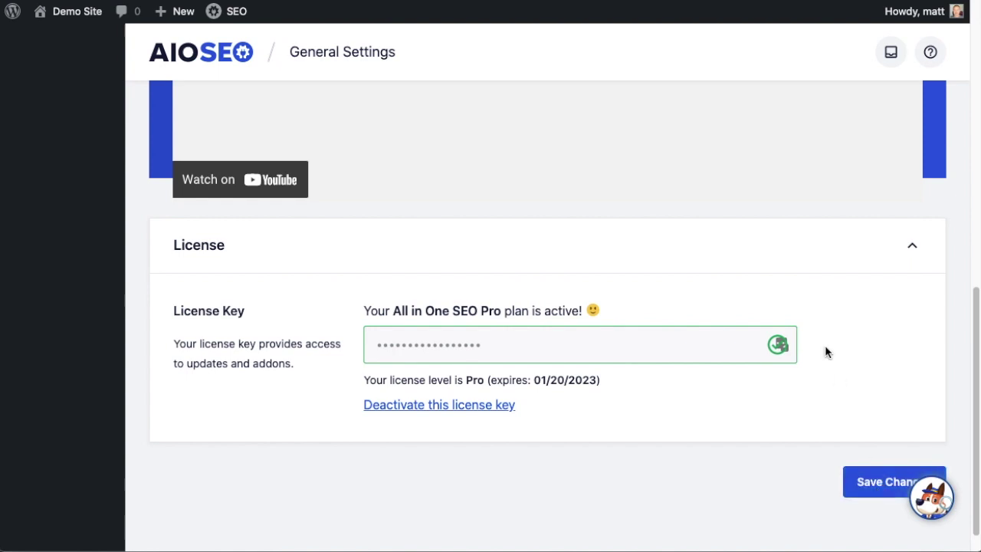
pyautogui.scroll(-1, 867, 438)
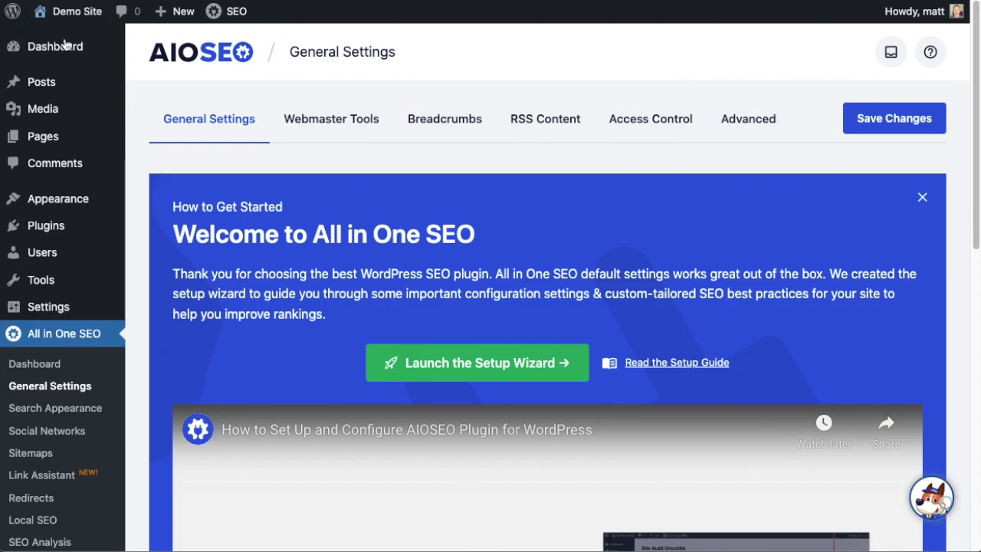
# Open the All in One SEO dashboard from the WordPress dashboard
pyautogui.click(58, 48)
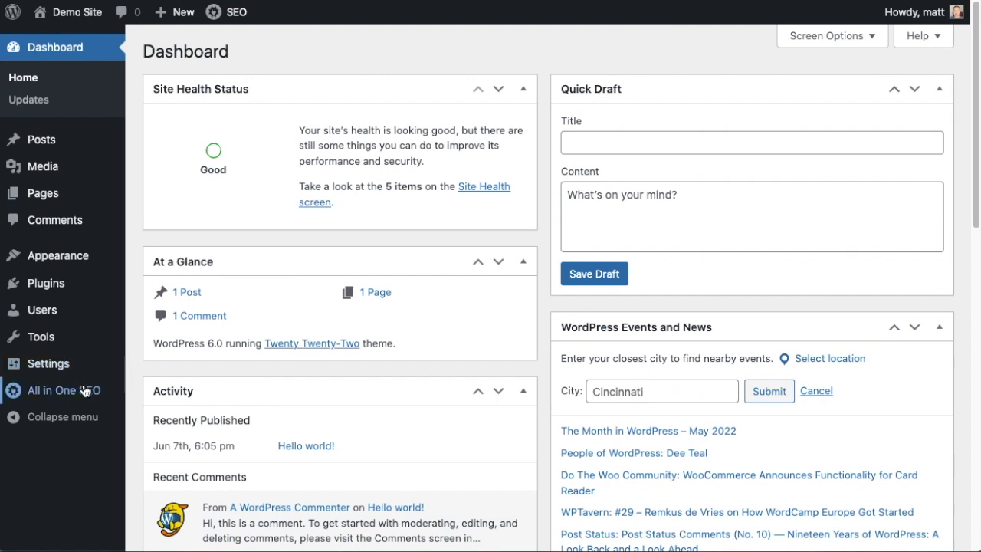
pyautogui.moveTo(65, 393)
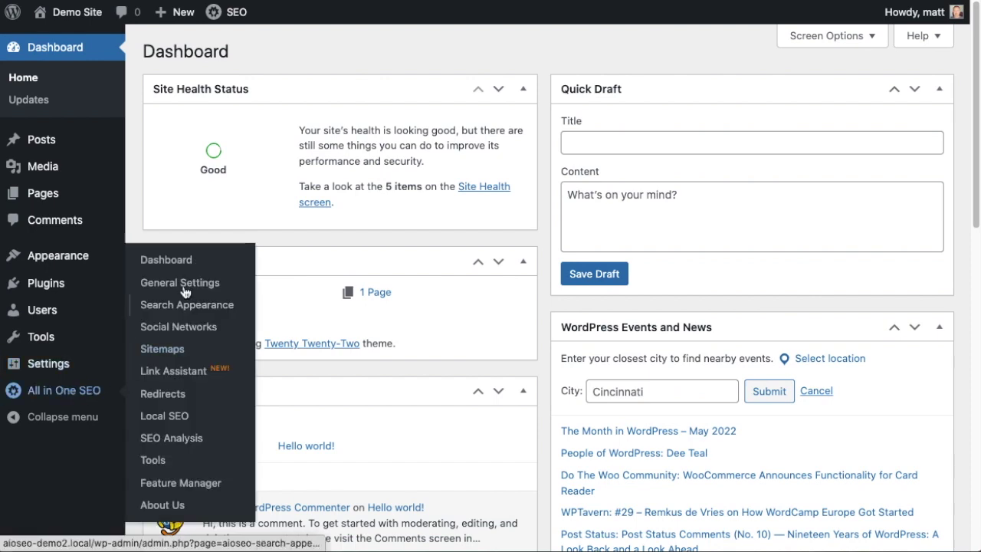
pyautogui.click(182, 262)
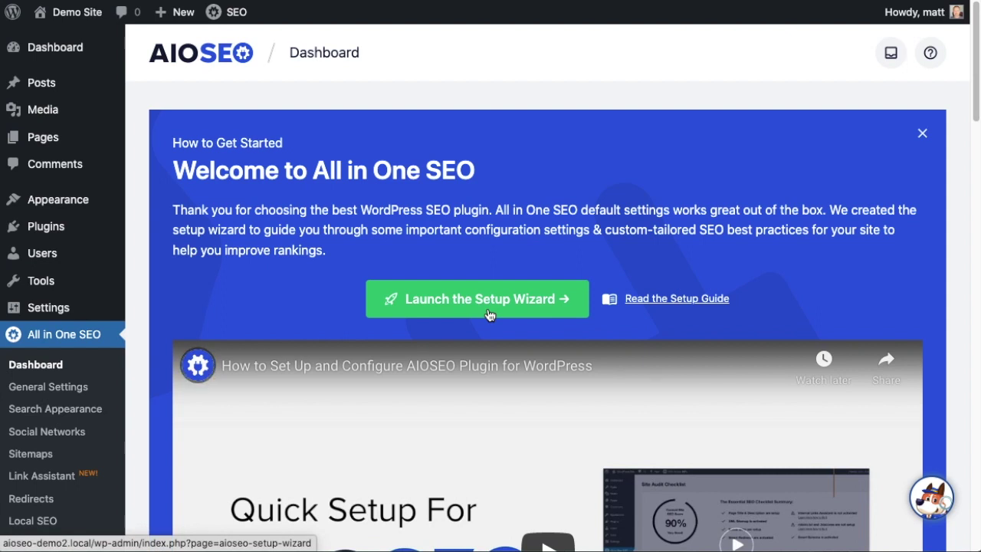
# Return to the WordPress dashboard and open the AIOSEO setup wizard at its website category step
pyautogui.moveTo(65, 67)
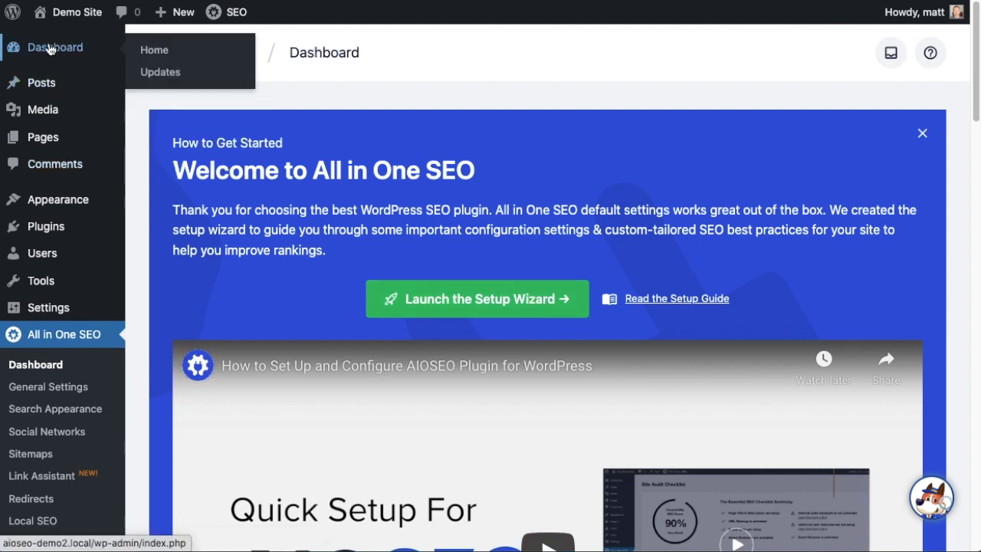
pyautogui.click(50, 49)
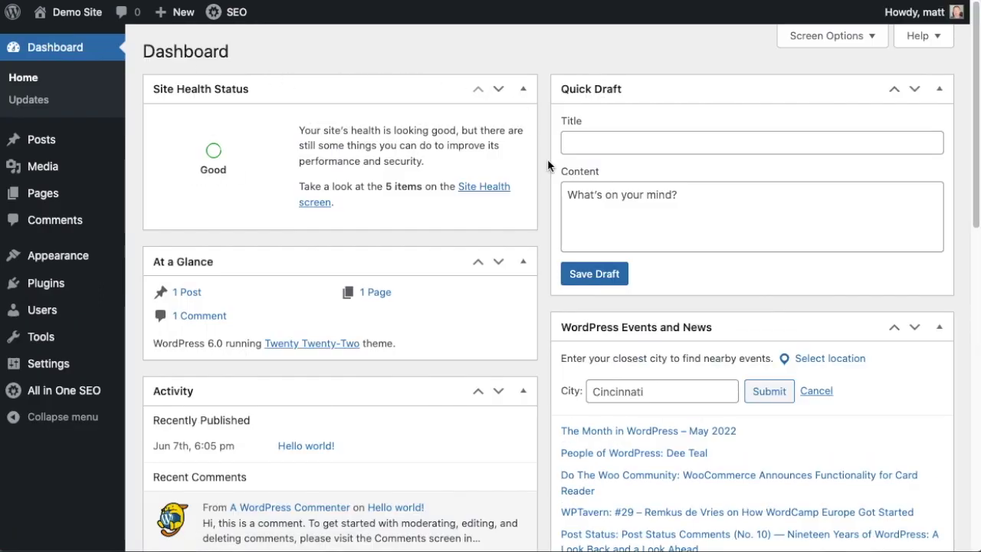
pyautogui.scroll(-6, 547, 163)
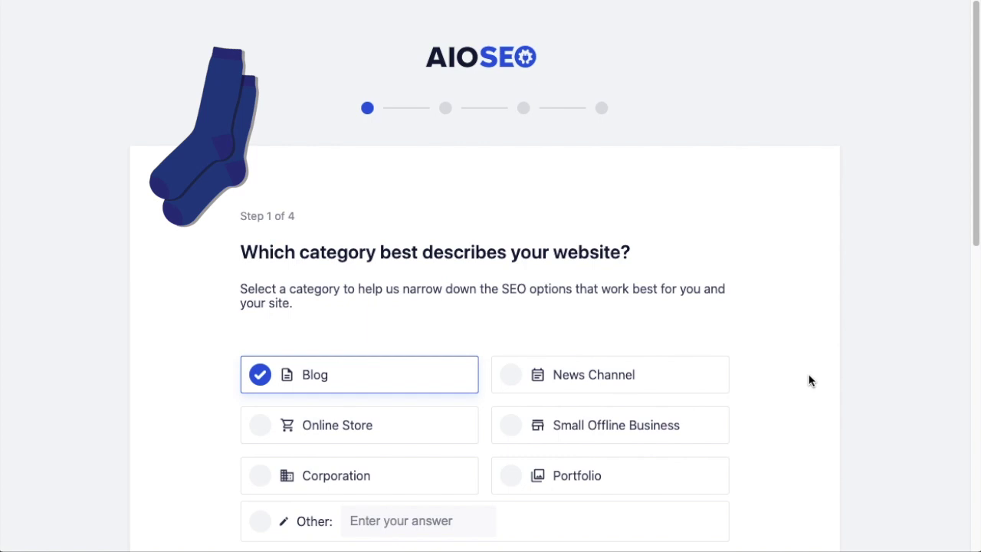
# Select Online Store as the category that best describes the website
pyautogui.scroll(-2, 810, 381)
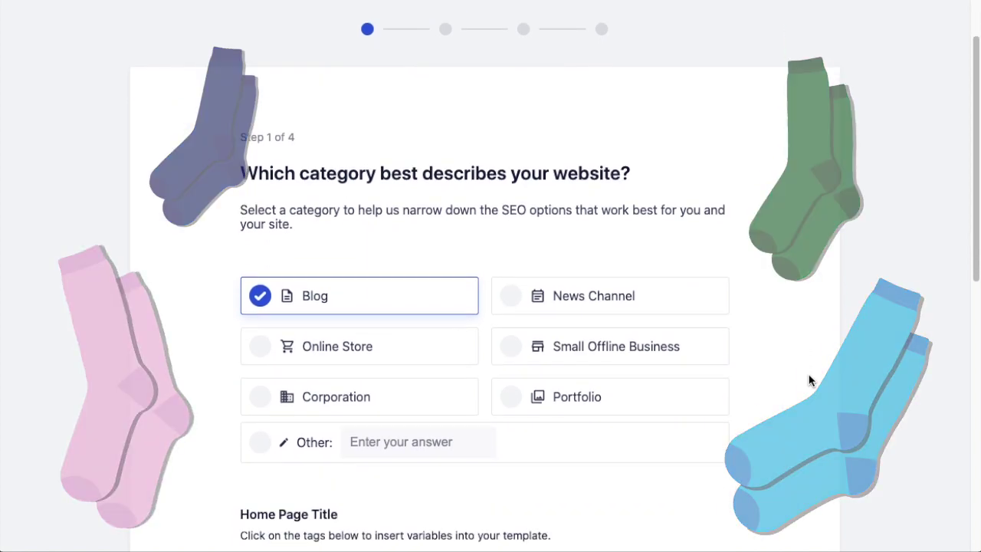
pyautogui.scroll(-1, 810, 381)
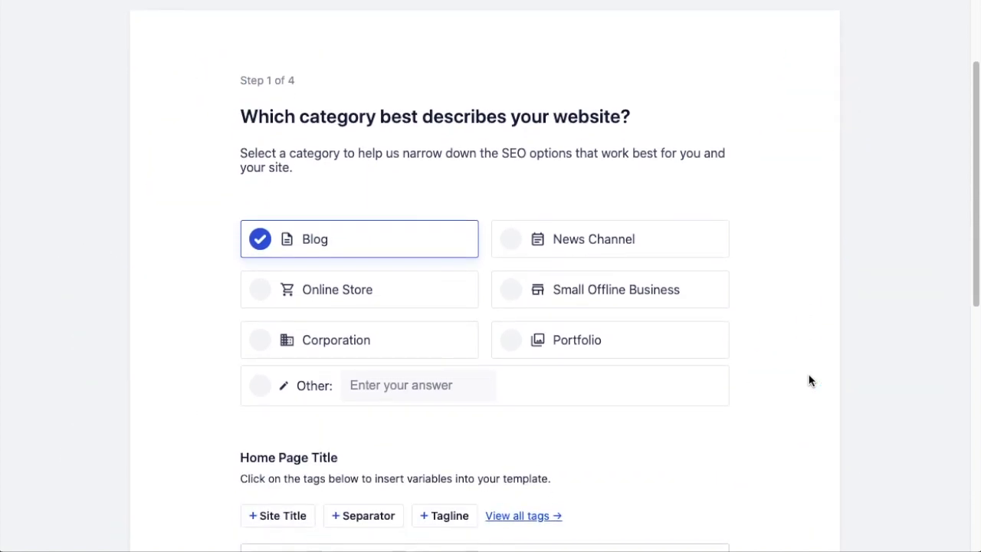
pyautogui.click(396, 298)
# Browse the list of tags that can be inserted into the Home Page Title, without adding any
pyautogui.scroll(-6, 396, 299)
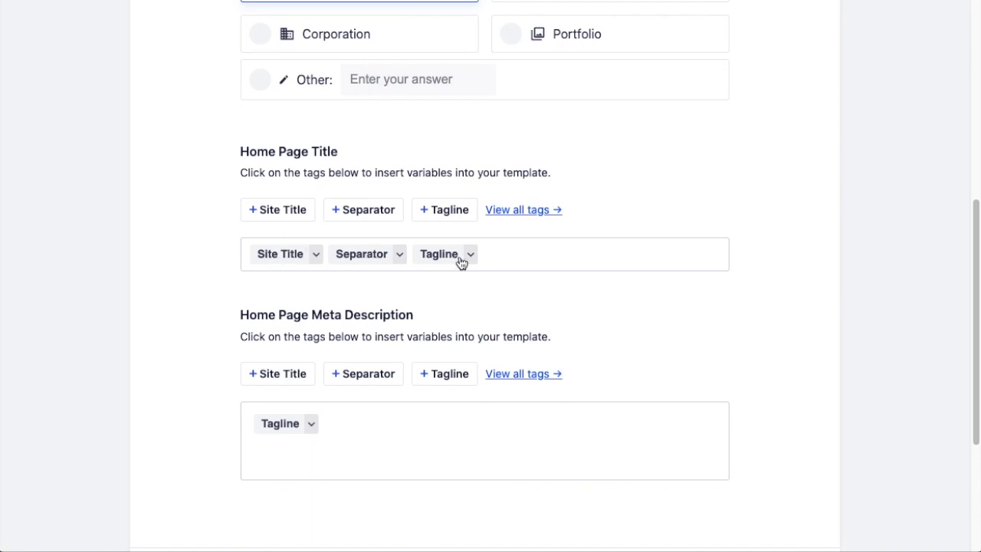
pyautogui.click(523, 255)
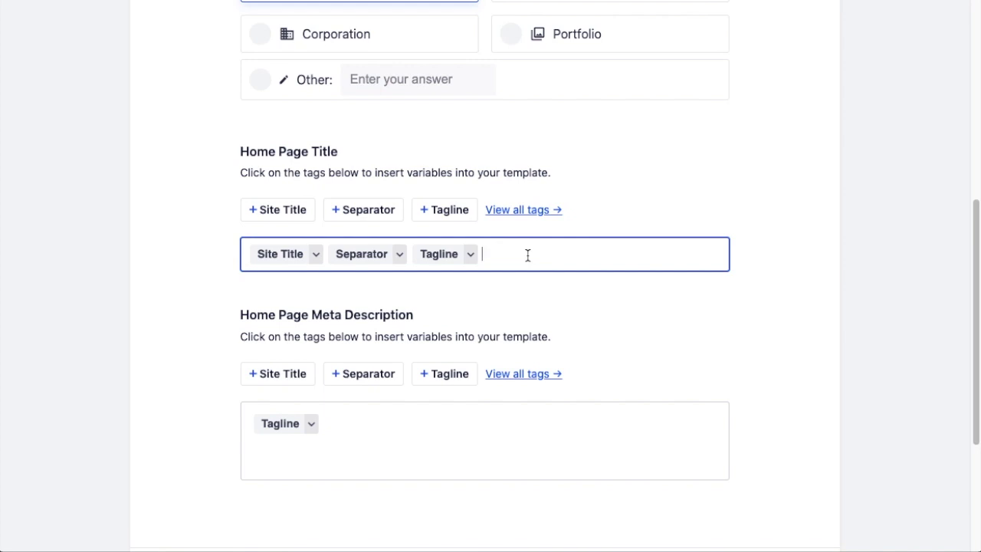
pyautogui.write('#')
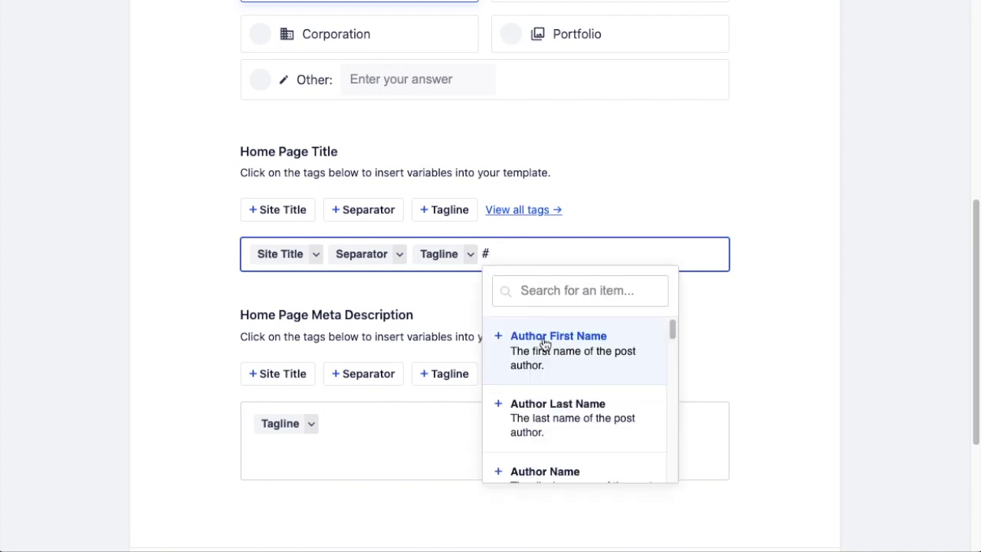
pyautogui.scroll(-1, 559, 395)
pyautogui.scroll(-6, 560, 395)
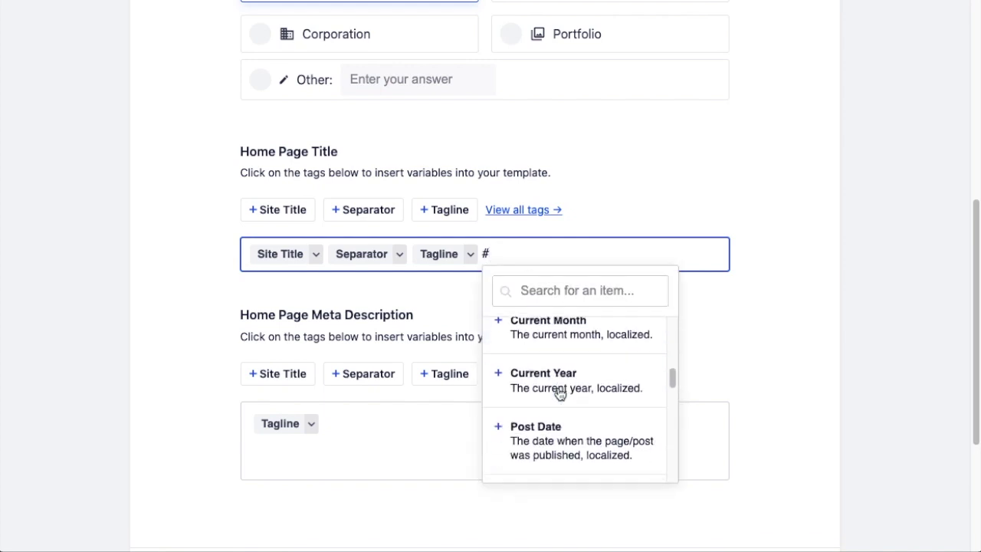
pyautogui.scroll(-1, 564, 375)
pyautogui.press('BackSpace')
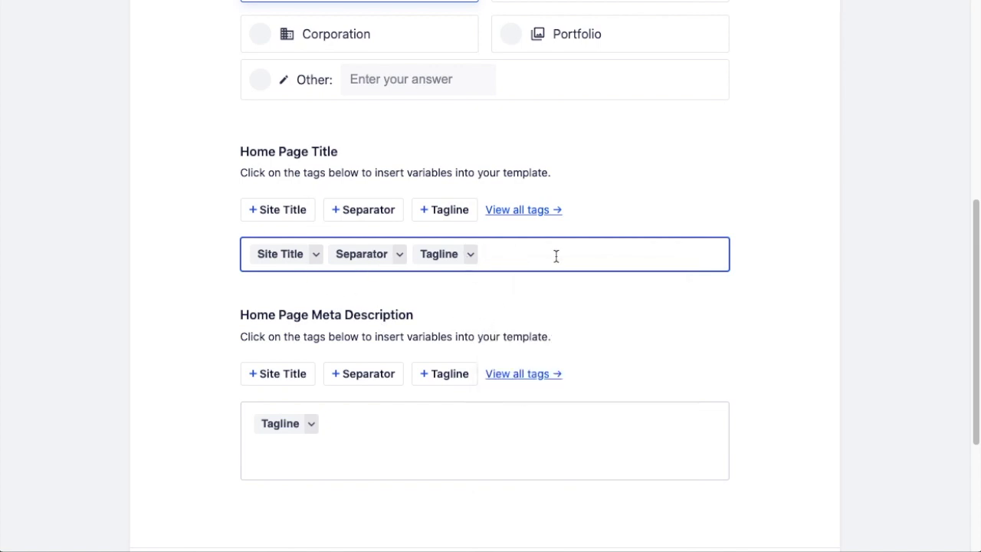
# Replace the Home Page Meta Description with "The best sock store on the internet. We stock more than 100,000 socks!" and save to continue
pyautogui.scroll(-2, 556, 255)
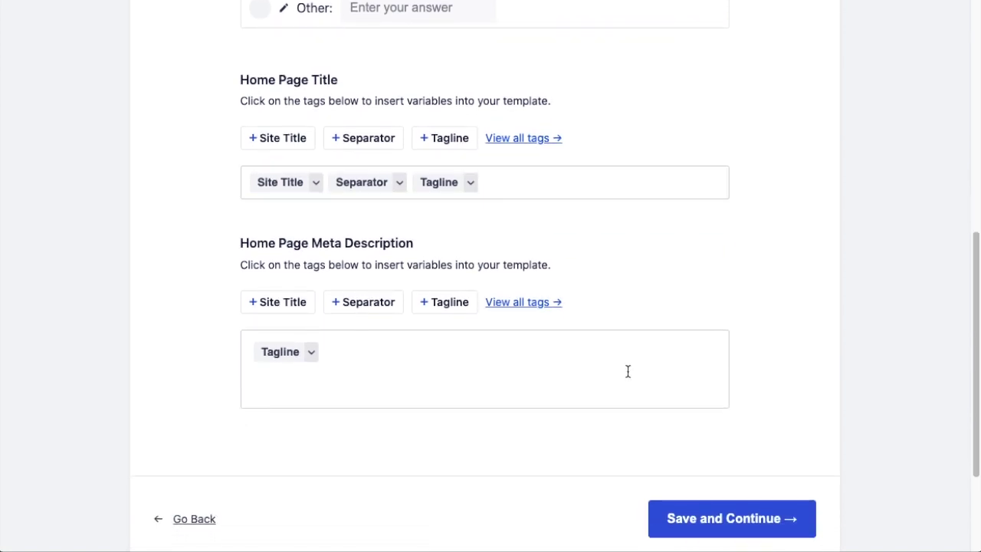
pyautogui.click(374, 353)
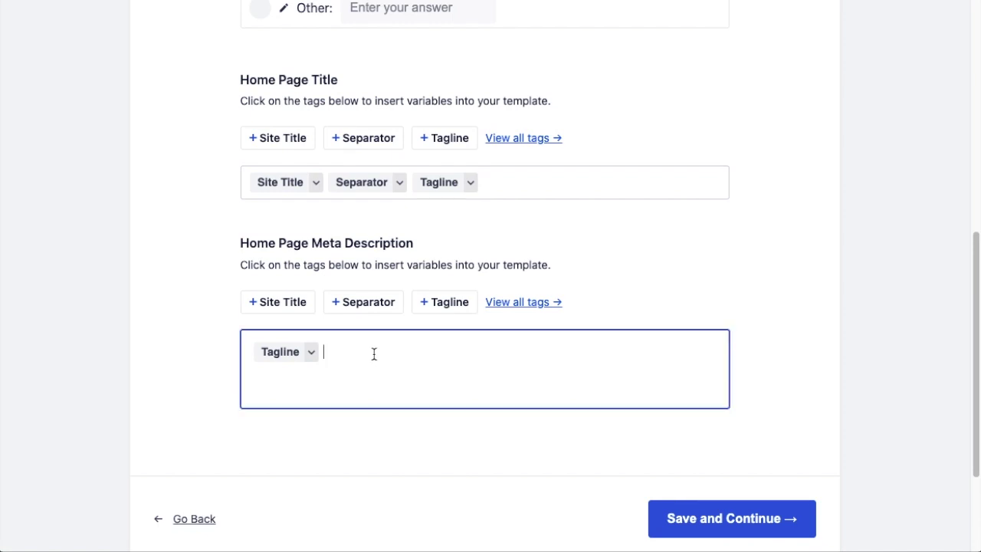
pyautogui.press('BackSpace')
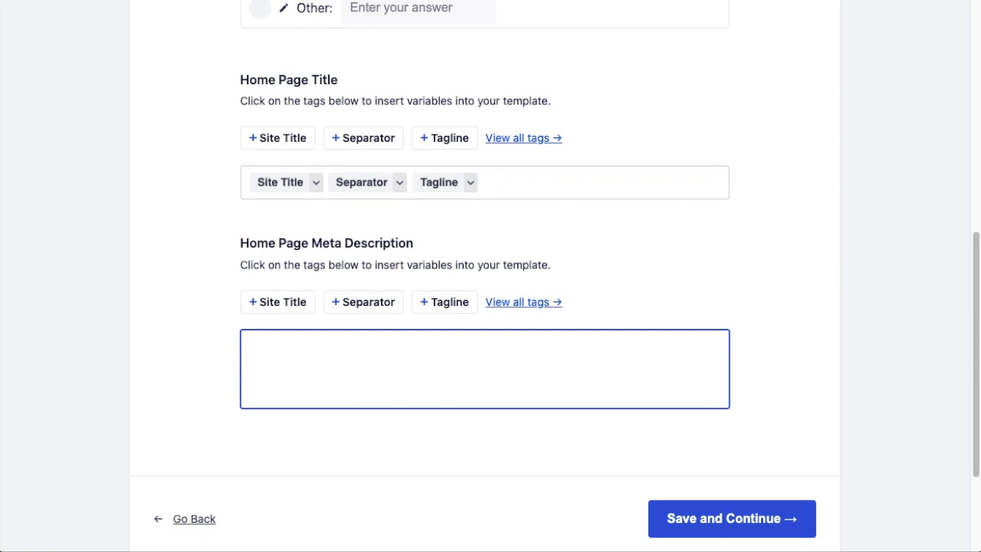
pyautogui.write('The best sock store on the internet. ')
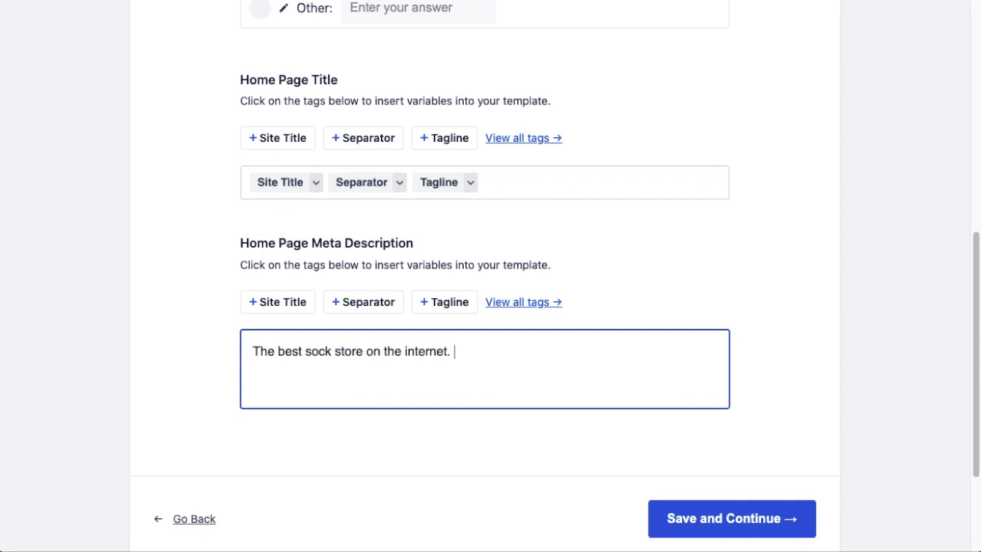
pyautogui.write(' We stock more than 100,000 so')
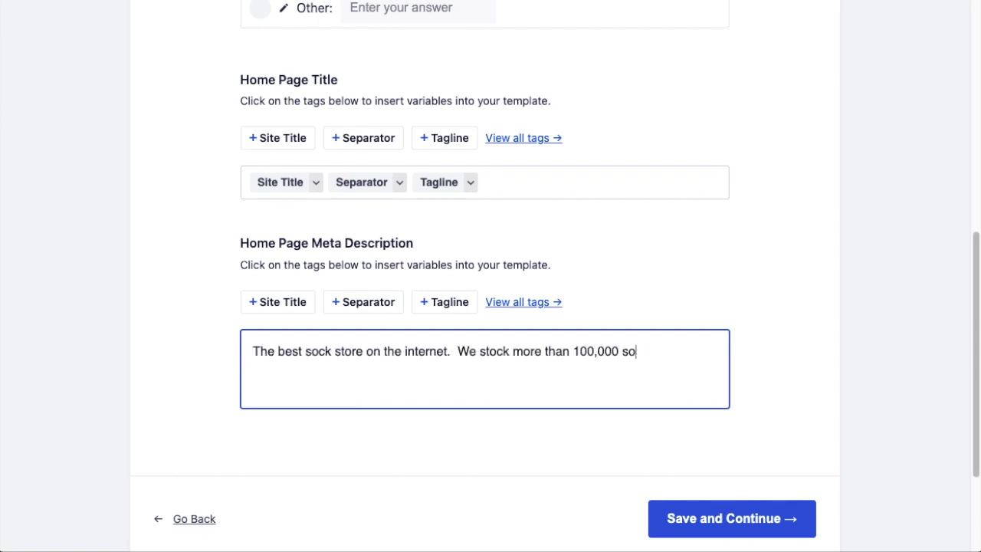
pyautogui.write('cks!')
pyautogui.click(819, 447)
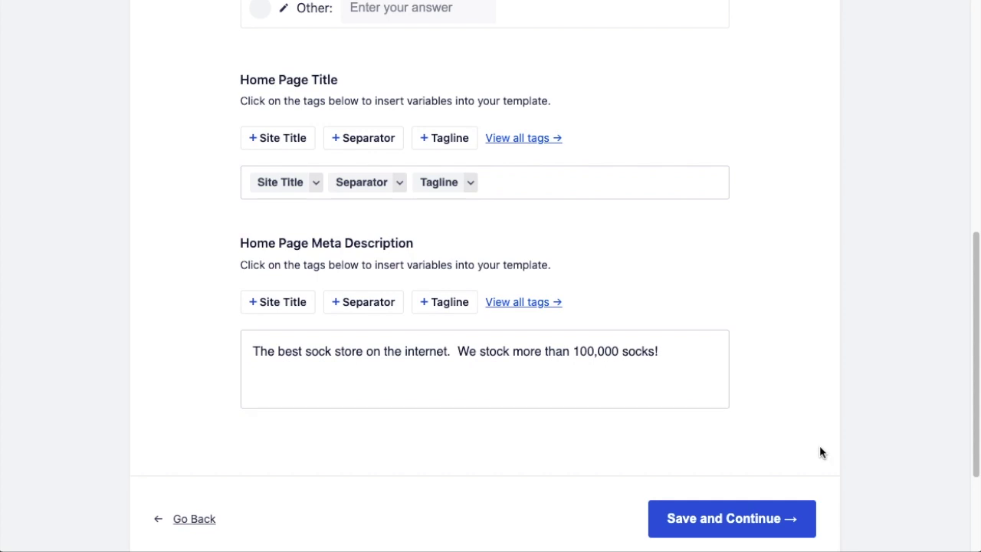
pyautogui.click(711, 521)
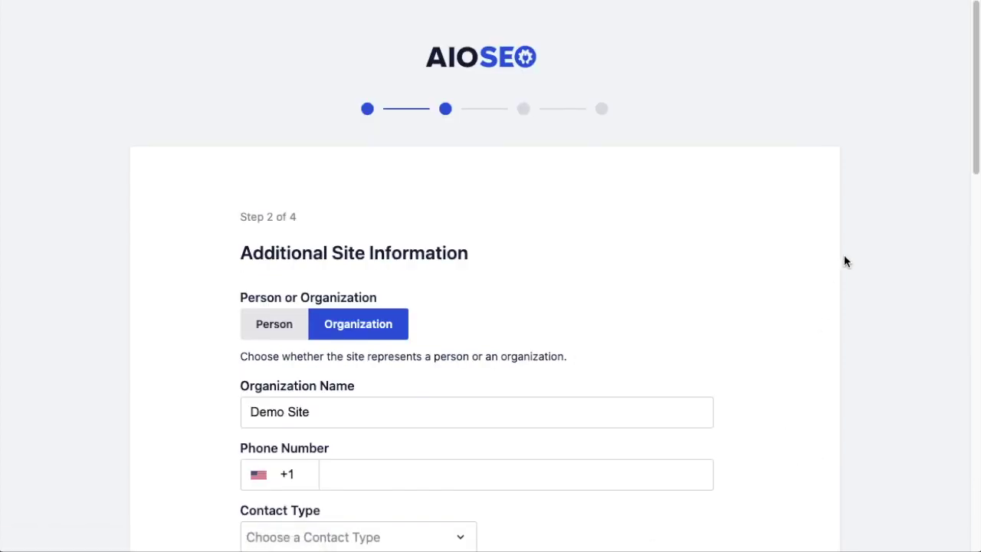
# Keep the site represented as an Organization and change the organization name to Demo Sock Site
pyautogui.scroll(-3, 843, 255)
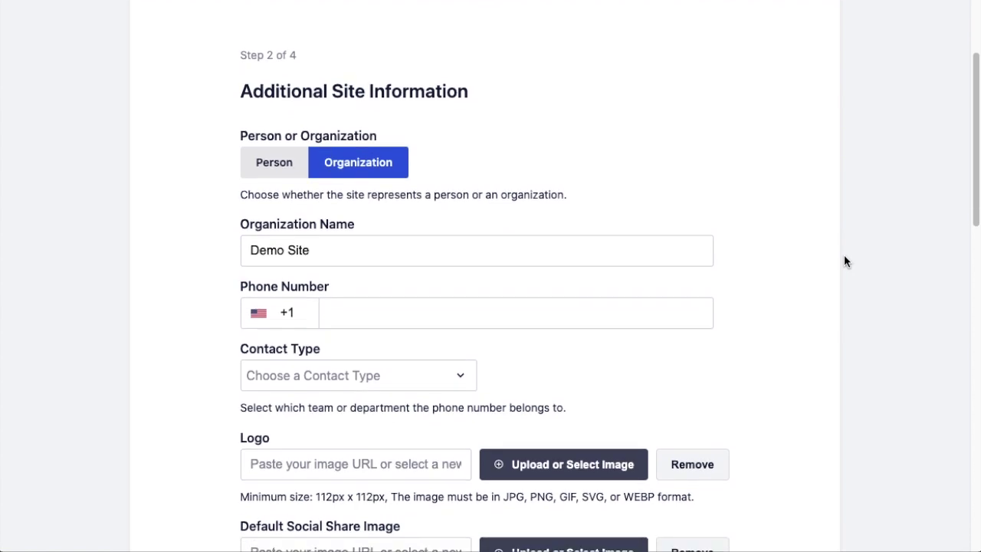
pyautogui.scroll(-1, 843, 261)
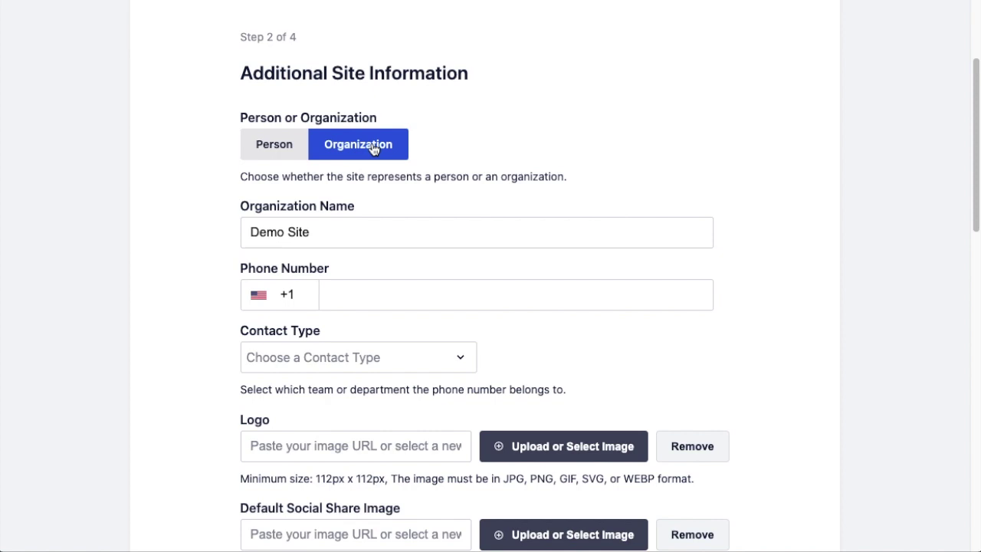
pyautogui.click(289, 147)
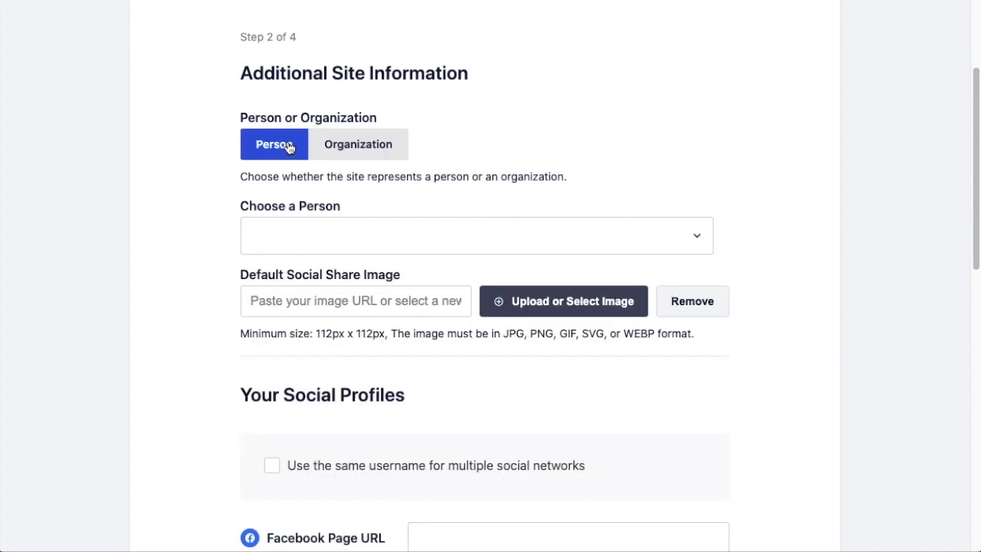
pyautogui.click(372, 140)
pyautogui.click(351, 230)
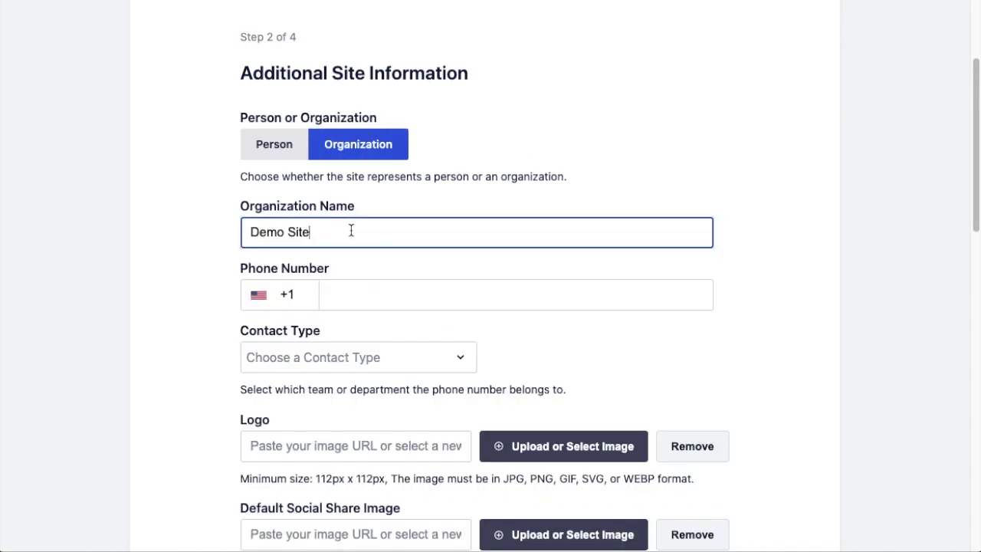
pyautogui.click(288, 231)
pyautogui.write('Sock')
# Enter the organization's phone number and set its contact type to Customer Support
pyautogui.click(366, 302)
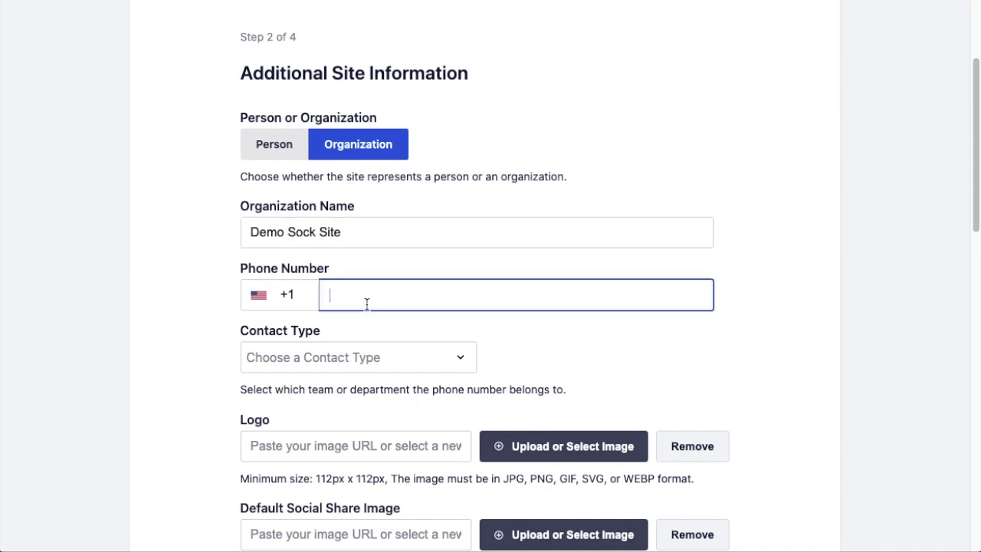
pyautogui.scroll(-2, 421, 209)
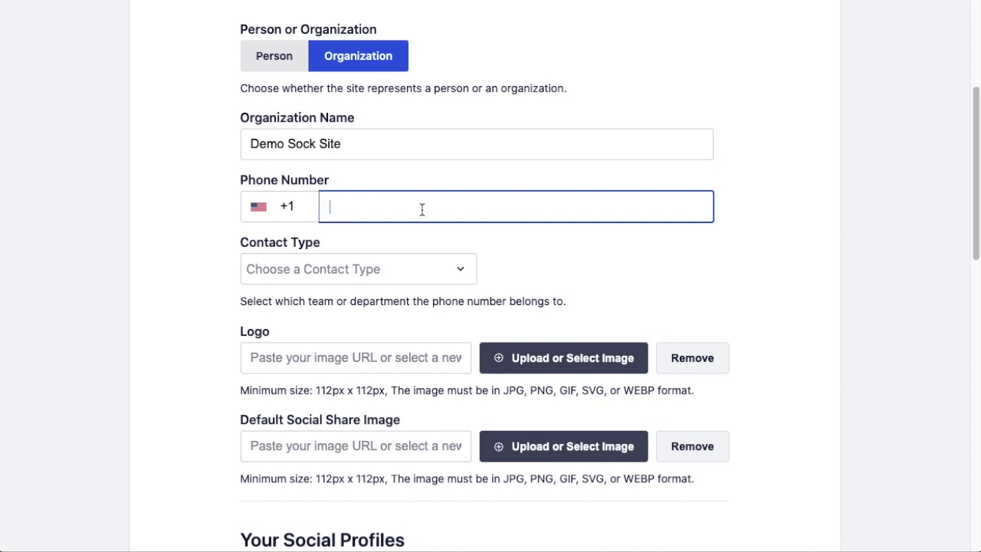
pyautogui.write('8005551212')
pyautogui.click(176, 275)
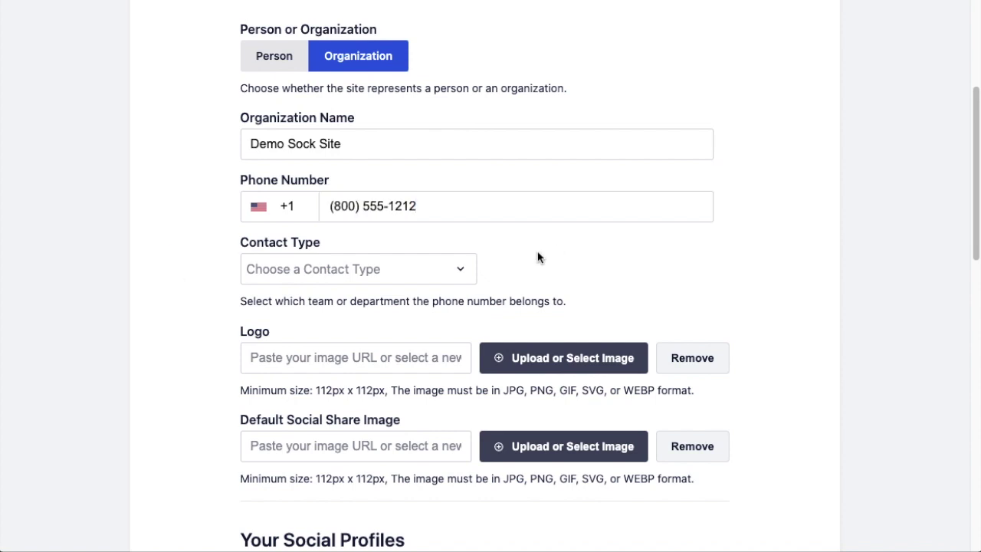
pyautogui.click(465, 273)
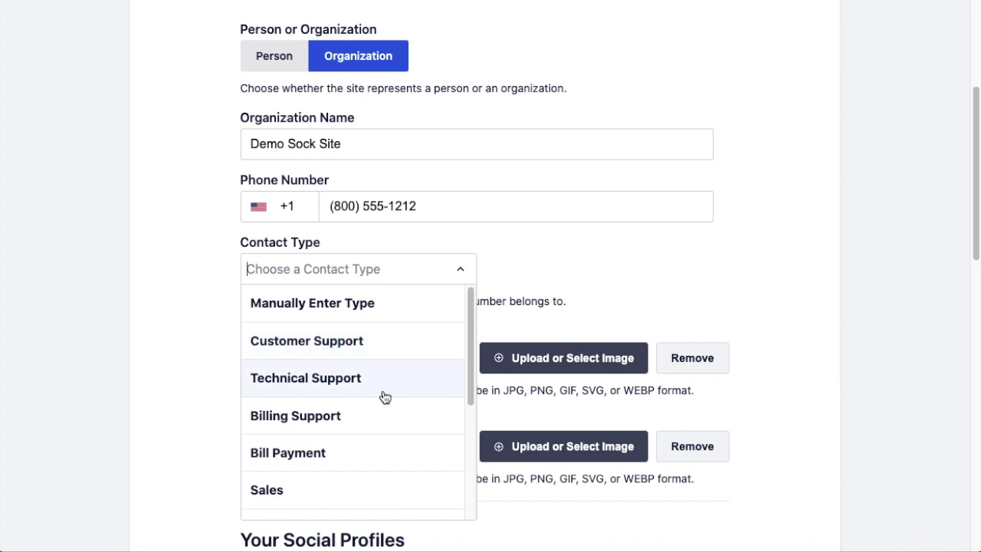
pyautogui.click(384, 347)
# Upload ssock-logo.jpg and choose it as the organization's logo
pyautogui.scroll(-2, 736, 203)
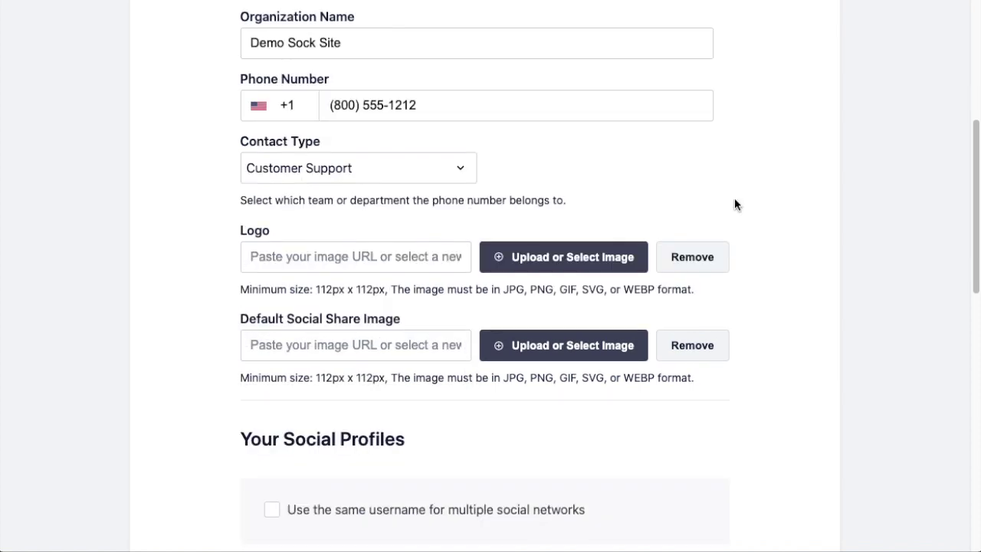
pyautogui.click(538, 258)
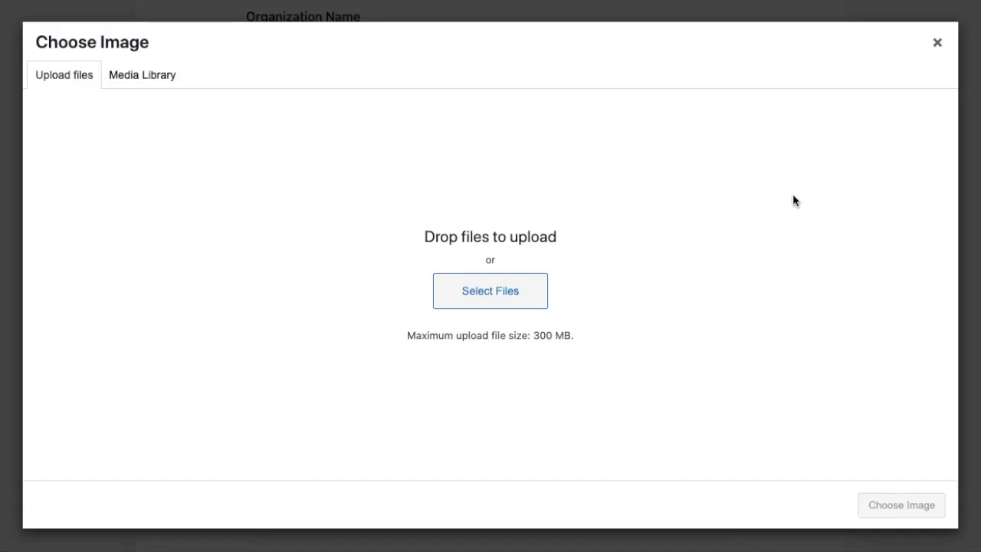
pyautogui.click(490, 297)
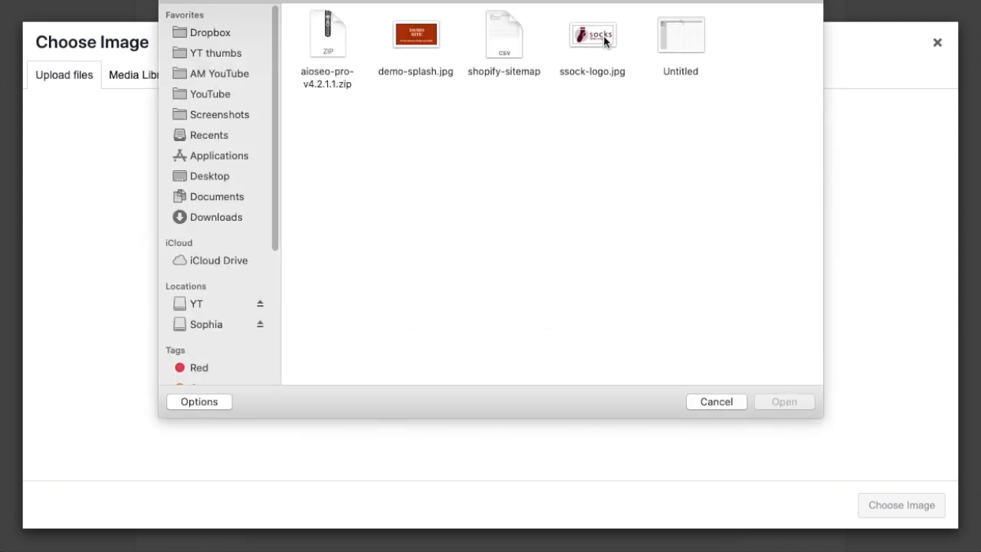
pyautogui.doubleClick(603, 38)
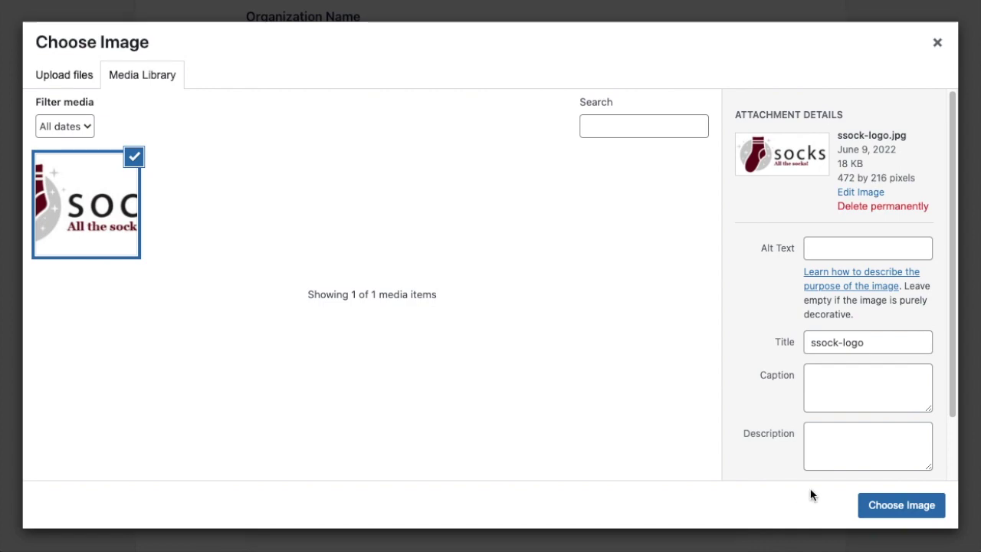
pyautogui.click(912, 504)
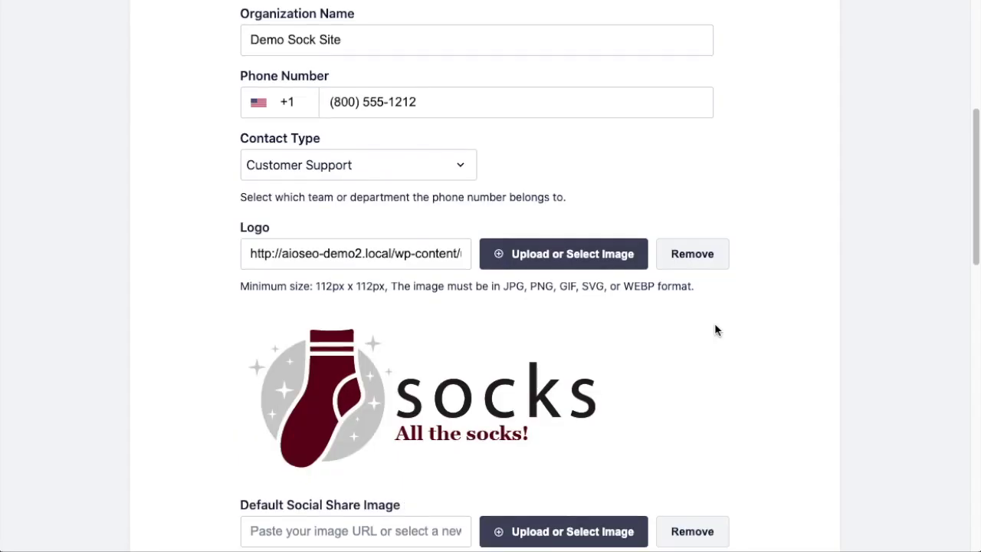
# Upload the blue Sock Site banner and choose it as the Default Social Share Image
pyautogui.scroll(-5, 716, 330)
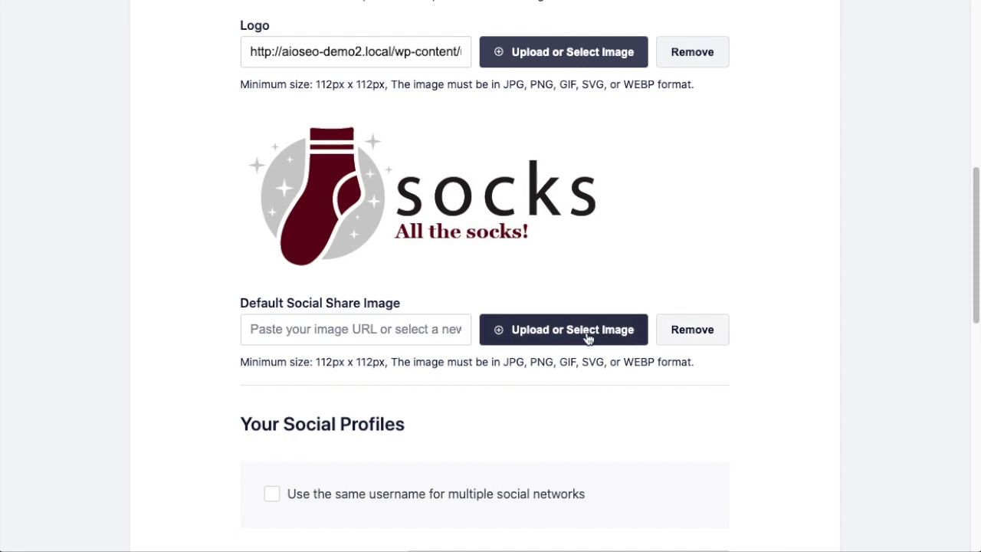
pyautogui.scroll(-1, 644, 406)
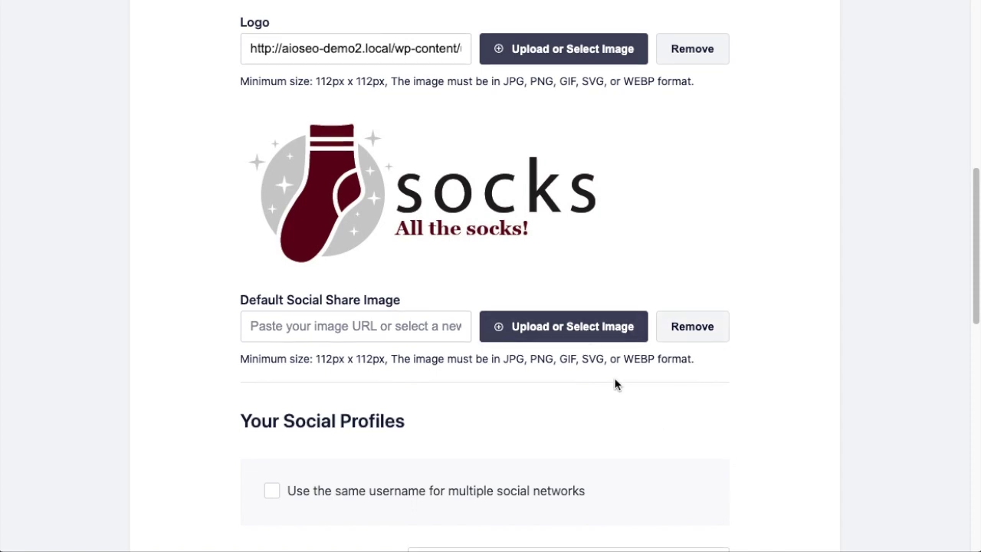
pyautogui.click(575, 334)
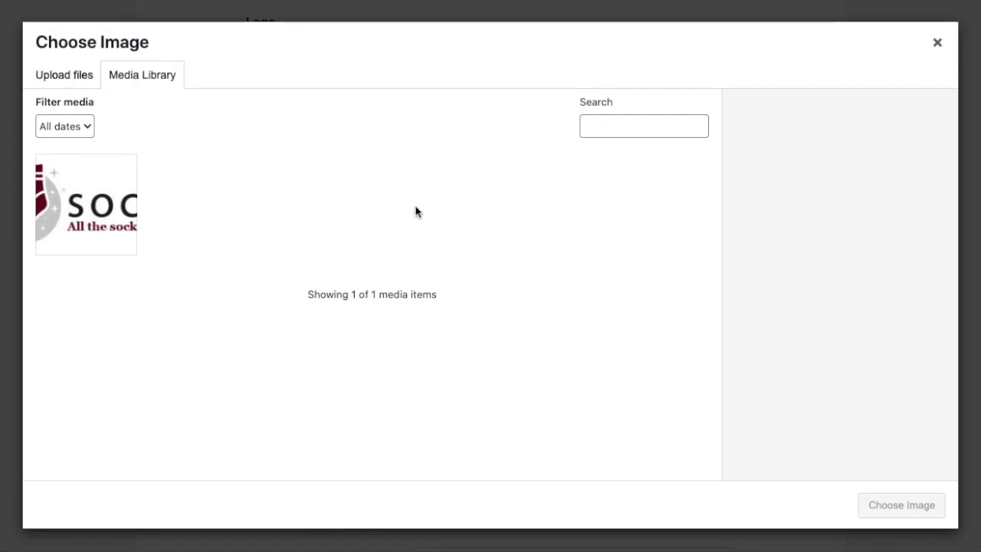
pyautogui.click(64, 81)
pyautogui.click(489, 293)
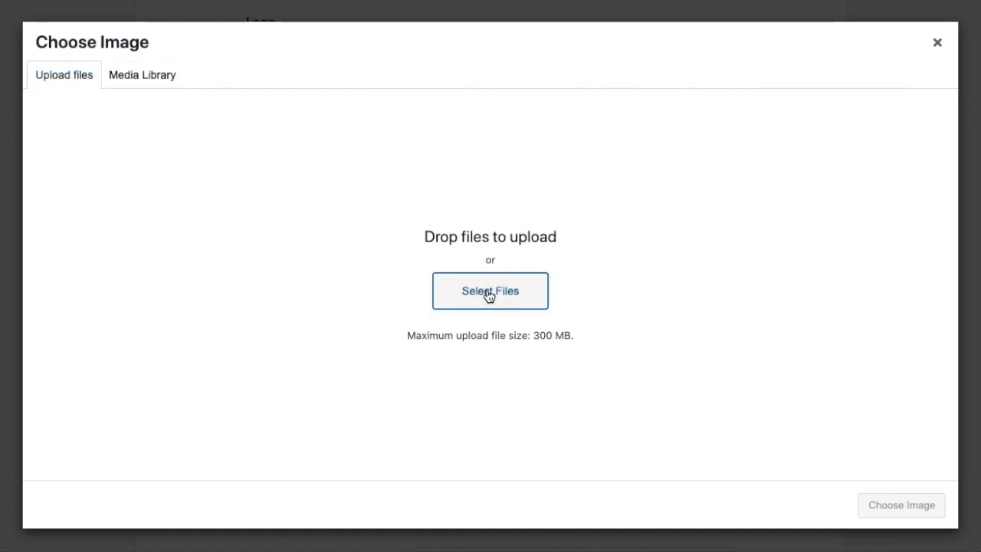
pyautogui.doubleClick(589, 37)
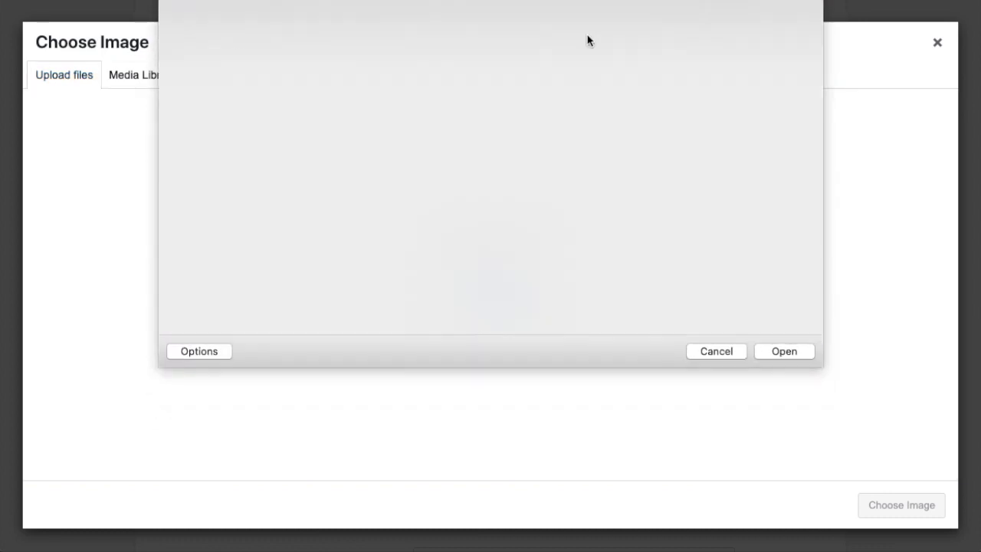
pyautogui.click(895, 513)
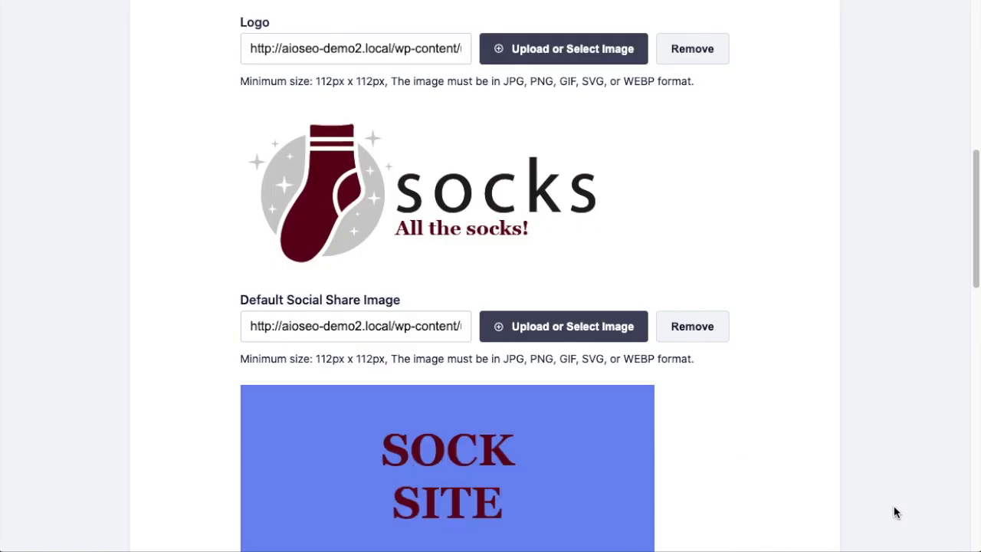
# Leave the social profile URLs blank, then save the additional site information and continue to the SEO features step
pyautogui.scroll(-5, 769, 271)
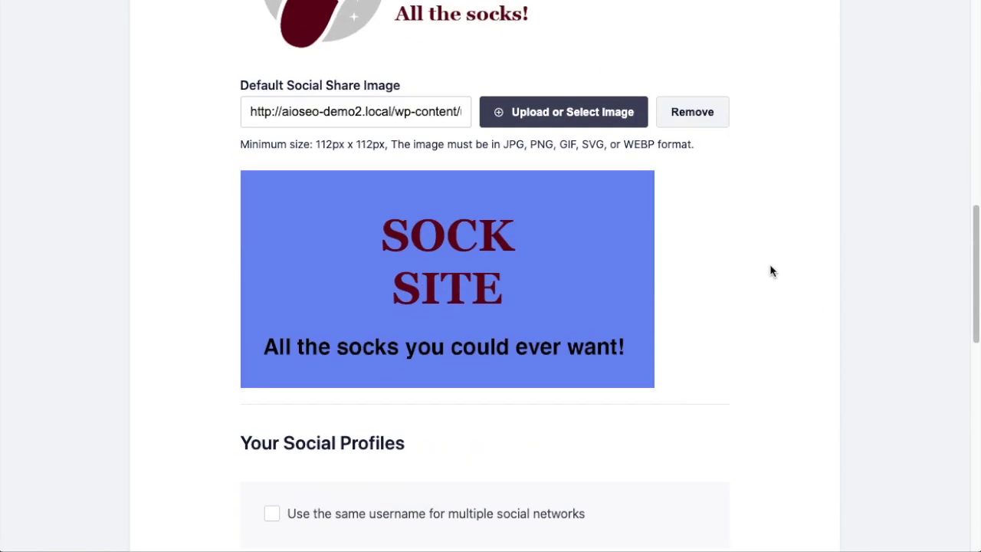
pyautogui.scroll(-5, 770, 268)
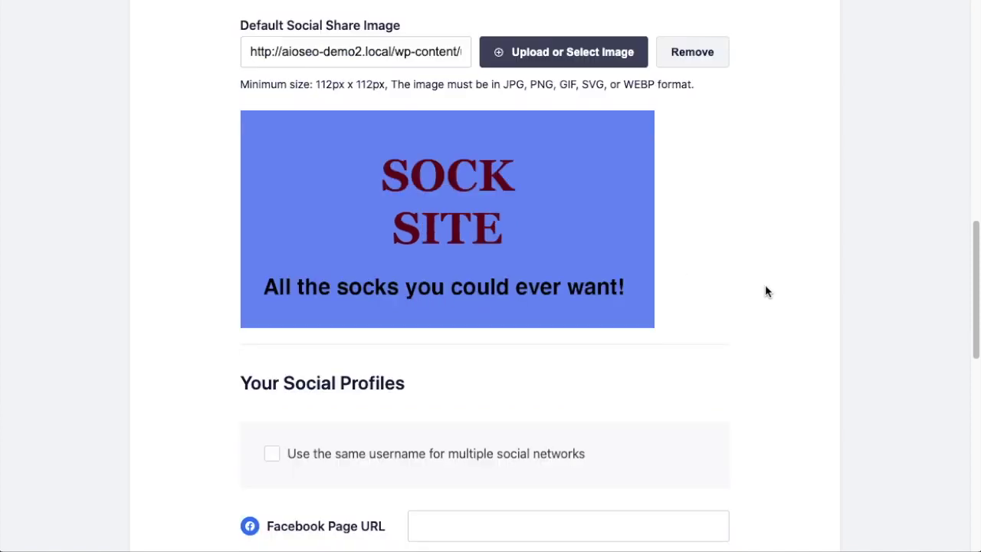
pyautogui.scroll(-3, 768, 302)
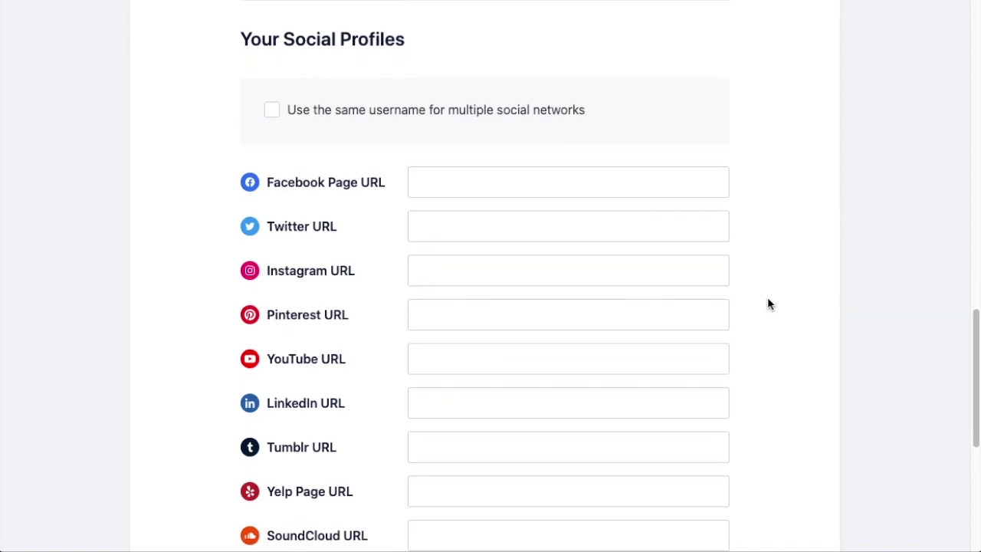
pyautogui.click(506, 175)
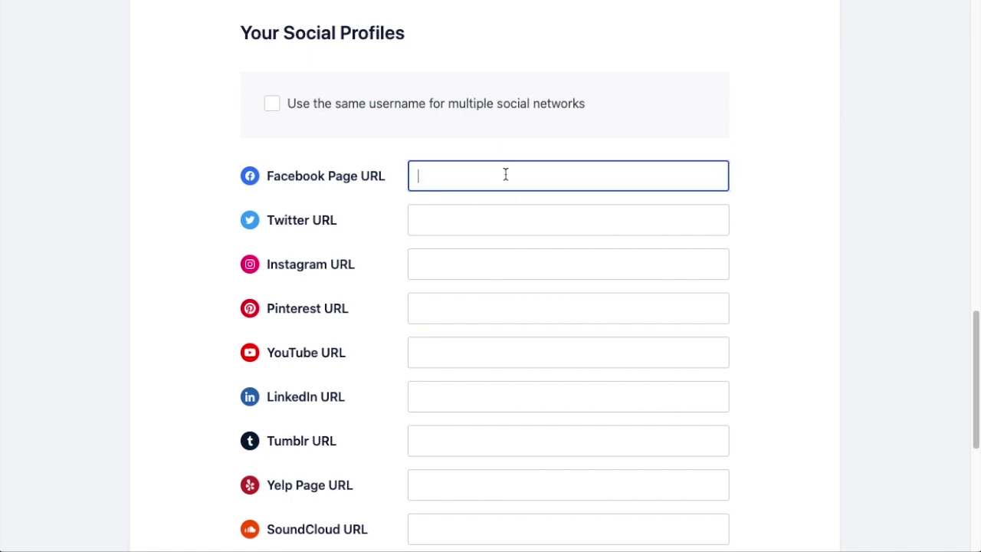
pyautogui.click(485, 222)
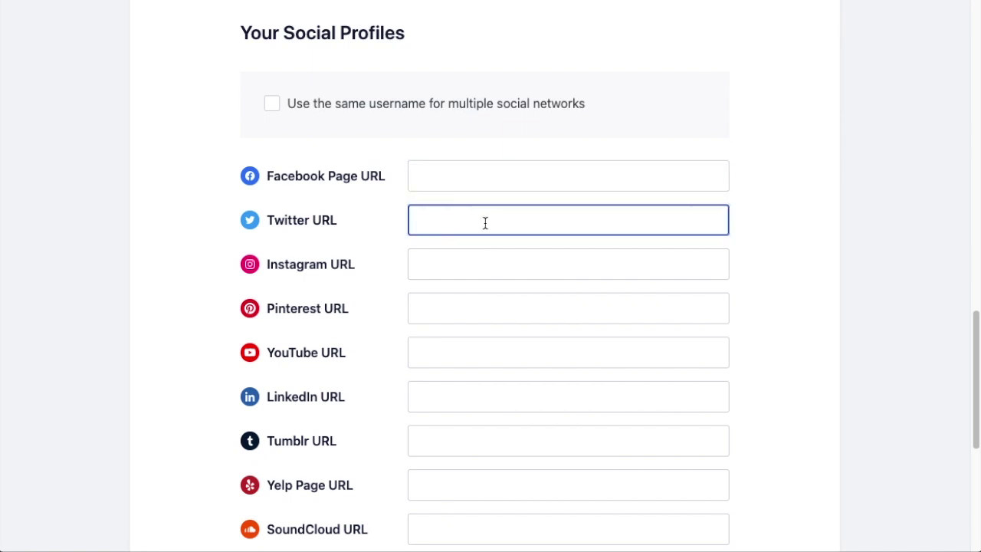
pyautogui.click(478, 261)
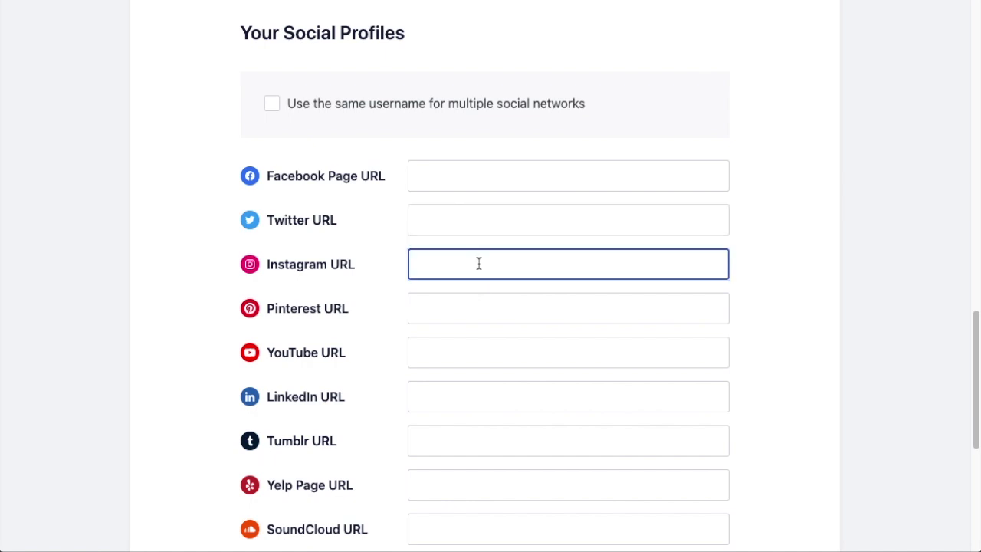
pyautogui.scroll(-5, 479, 319)
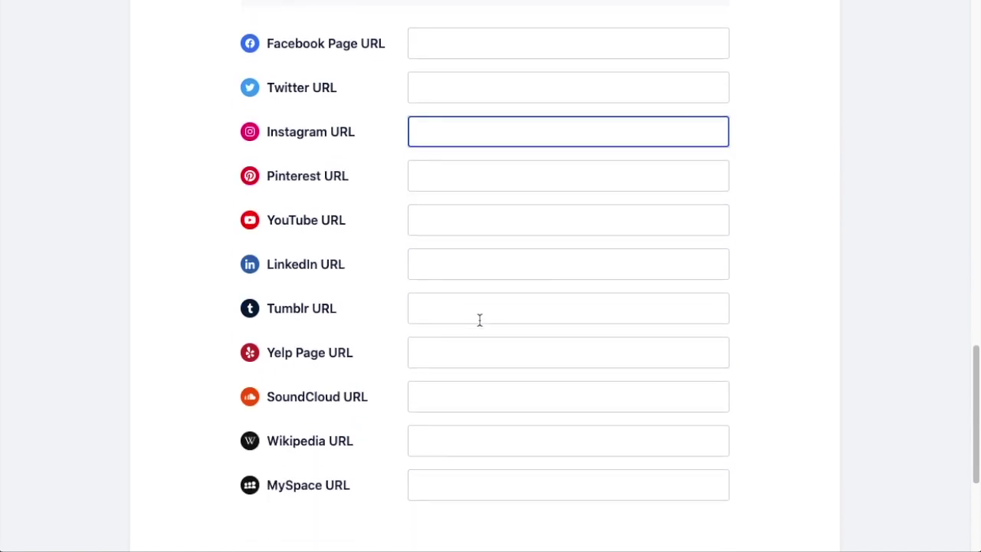
pyautogui.scroll(-4, 478, 320)
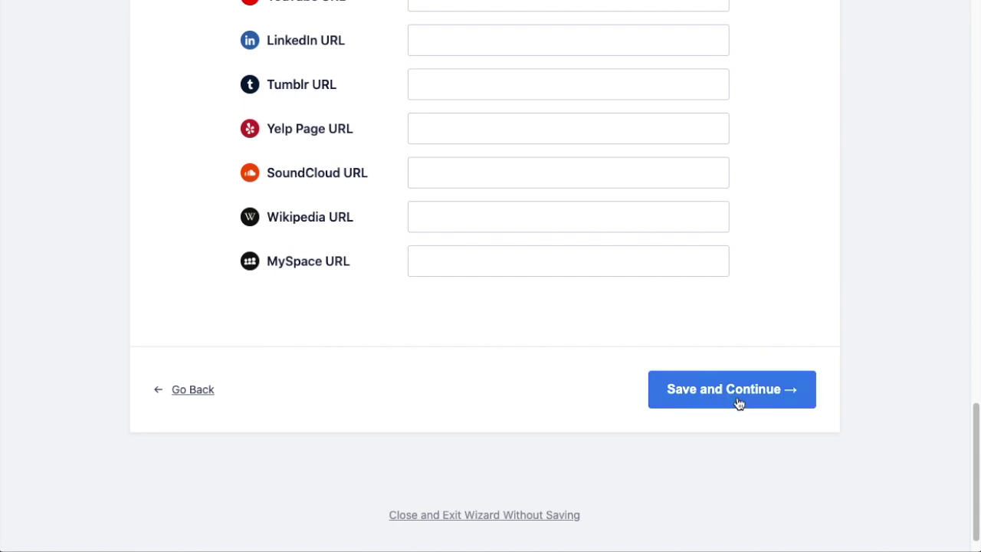
pyautogui.click(738, 403)
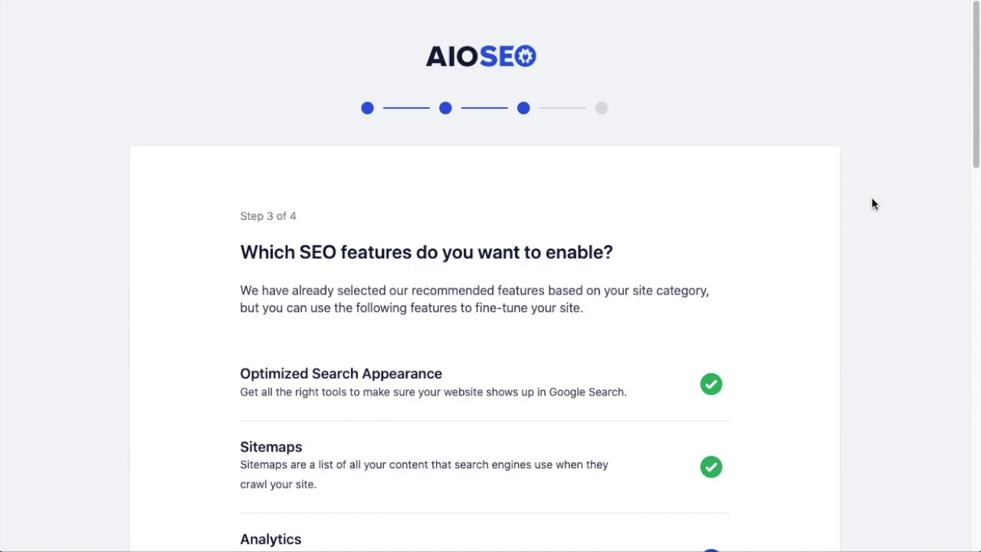
# Review the recommended SEO features, from Optimized Search Appearance and Sitemaps through Local SEO and News Sitemap
pyautogui.scroll(-4, 872, 201)
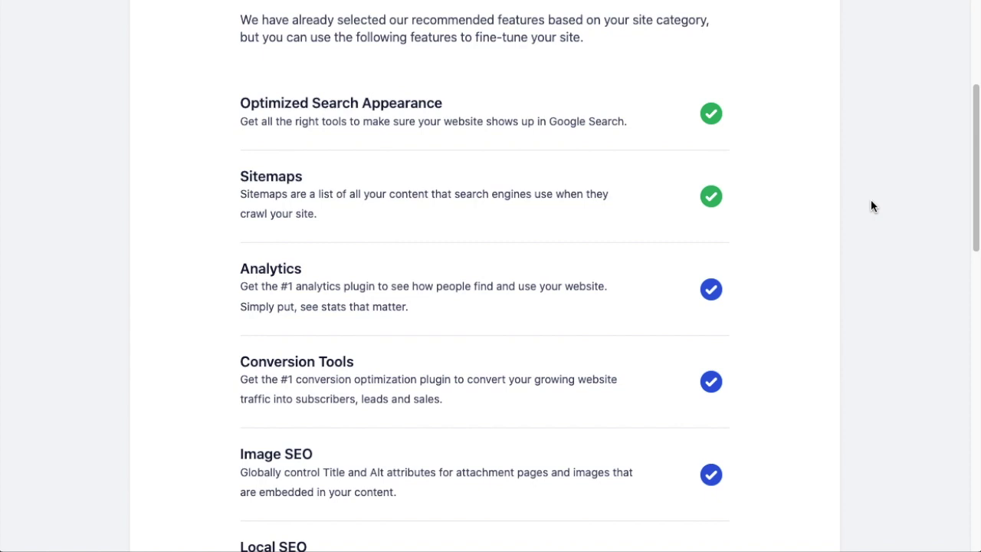
pyautogui.scroll(-1, 870, 205)
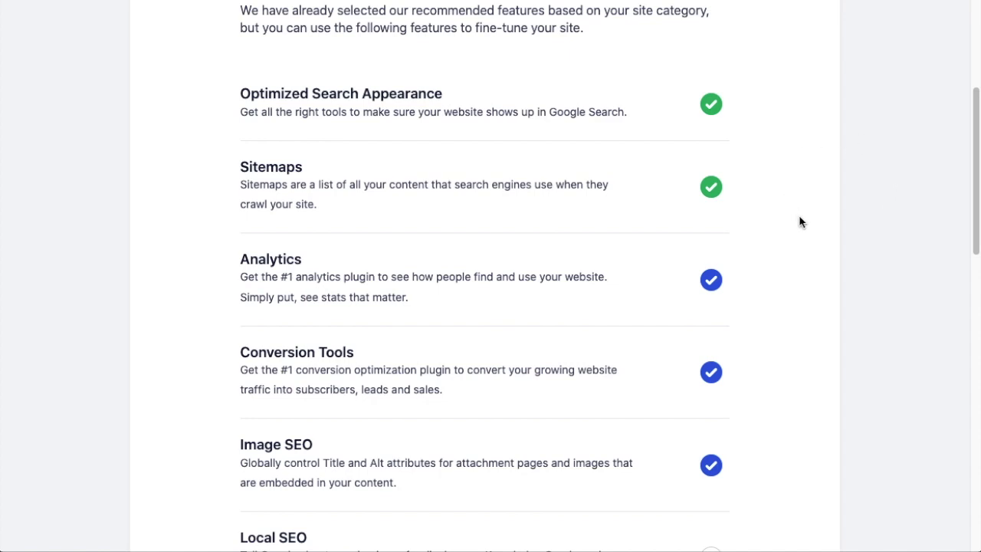
pyautogui.scroll(-1, 798, 221)
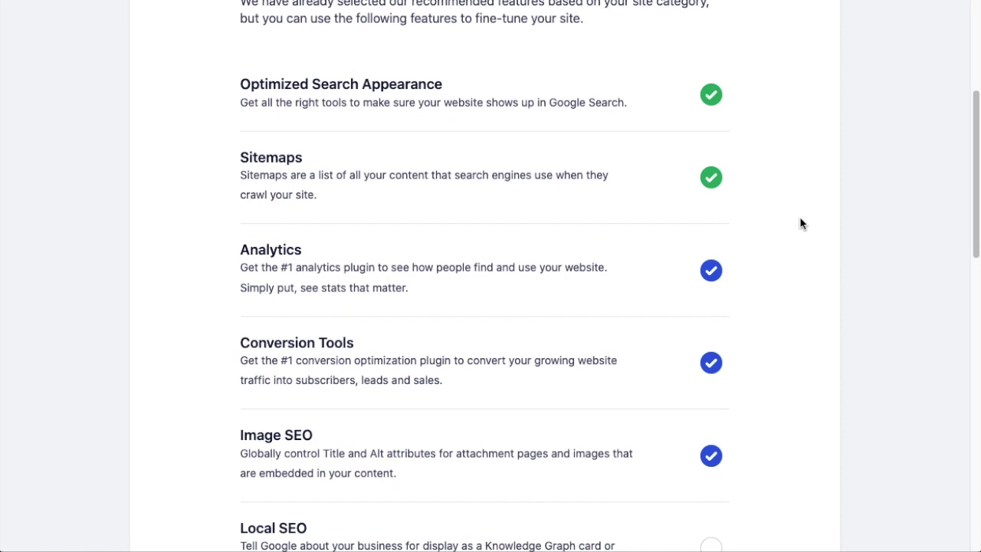
pyautogui.scroll(-1, 800, 222)
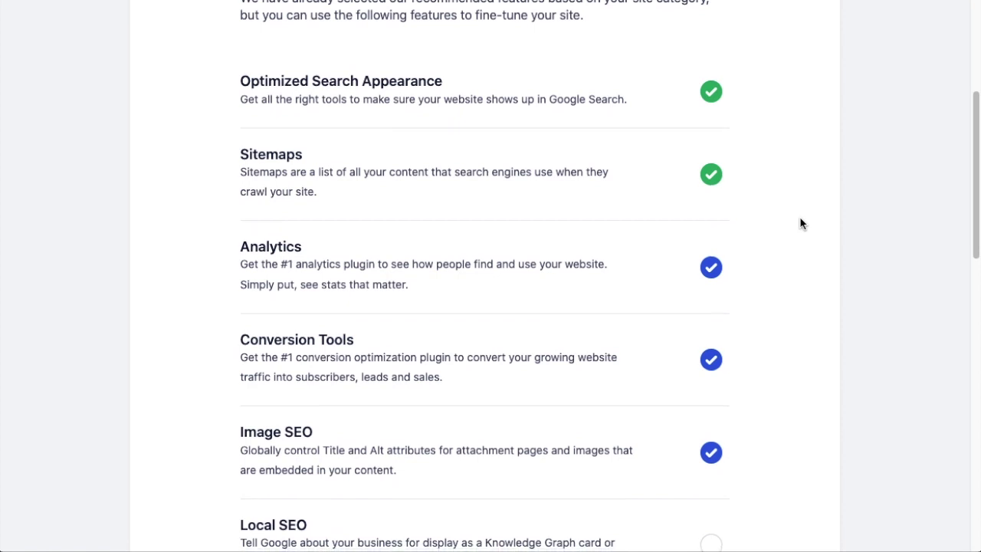
pyautogui.scroll(-3, 801, 223)
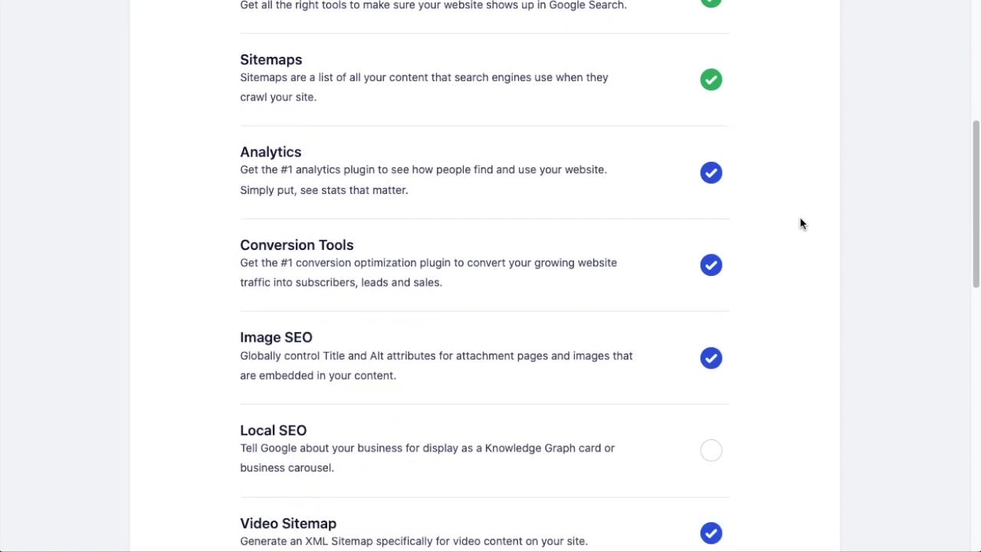
pyautogui.scroll(-3, 801, 223)
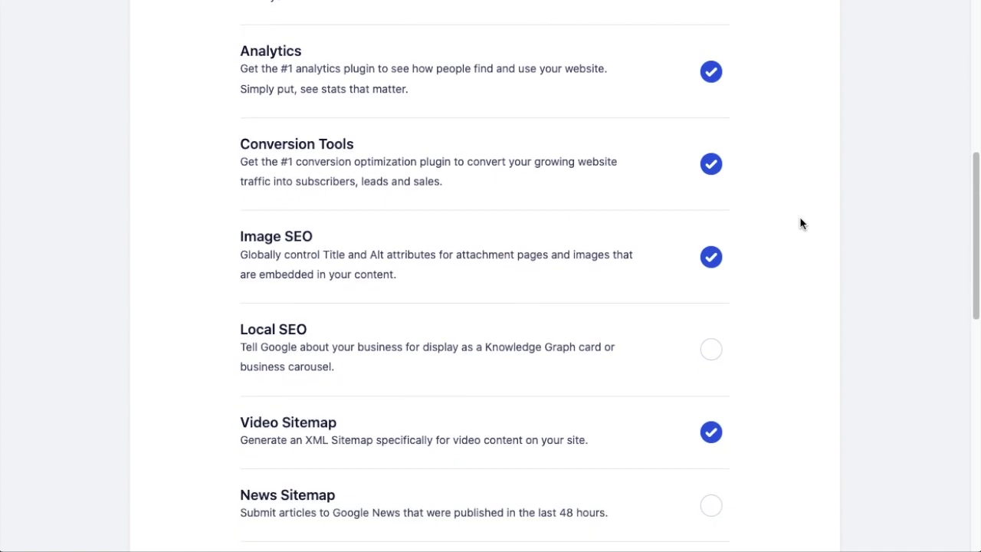
pyautogui.scroll(8, 801, 223)
pyautogui.scroll(-3, 801, 223)
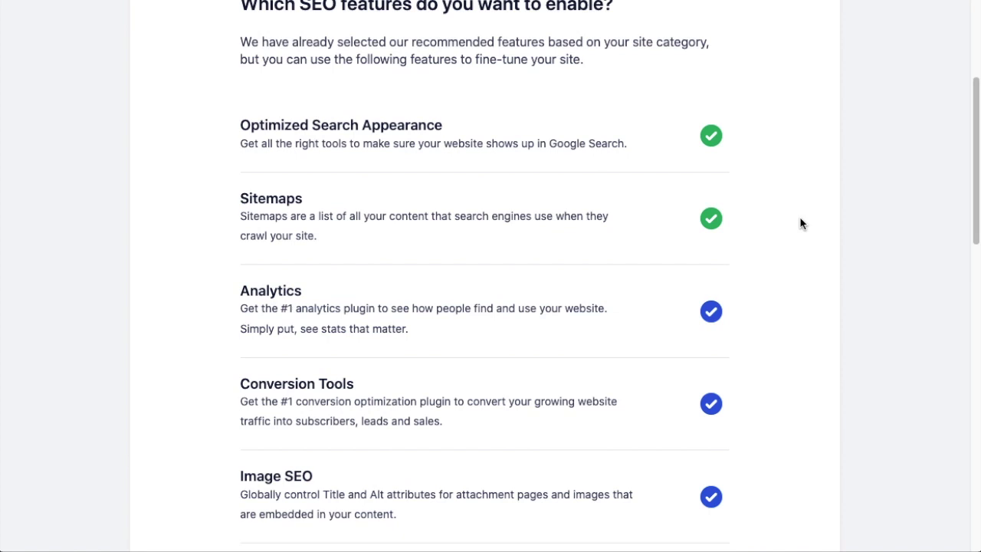
pyautogui.scroll(-1, 801, 223)
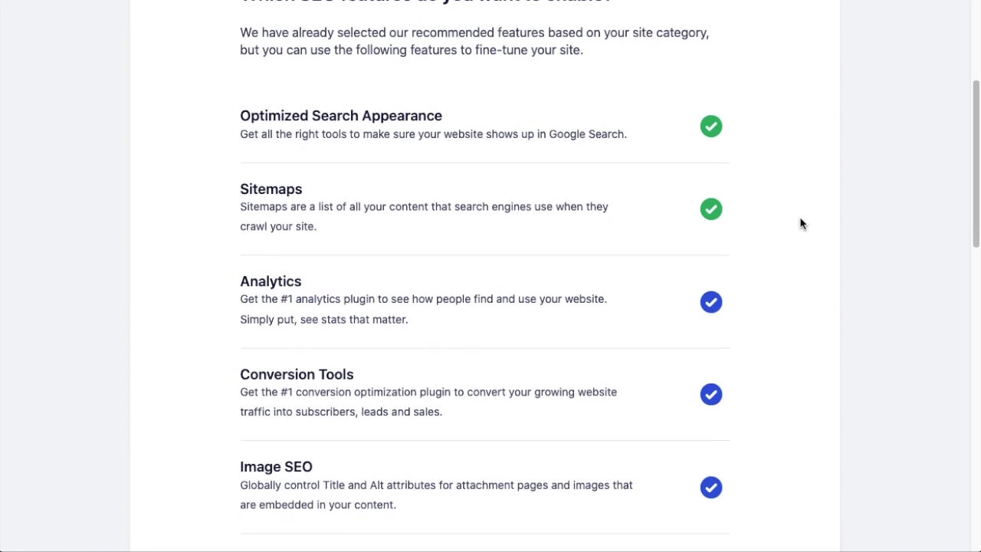
pyautogui.scroll(-3, 801, 223)
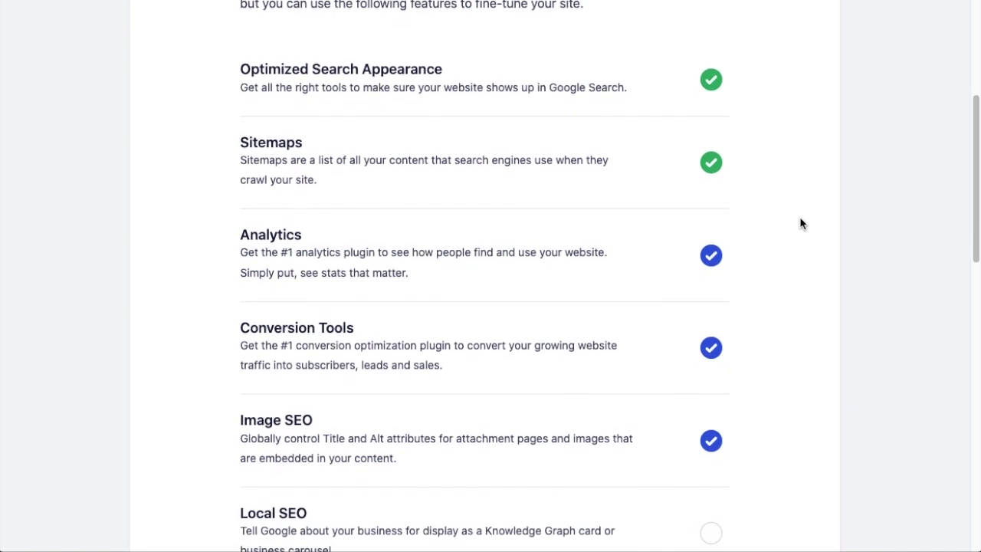
pyautogui.scroll(-3, 801, 223)
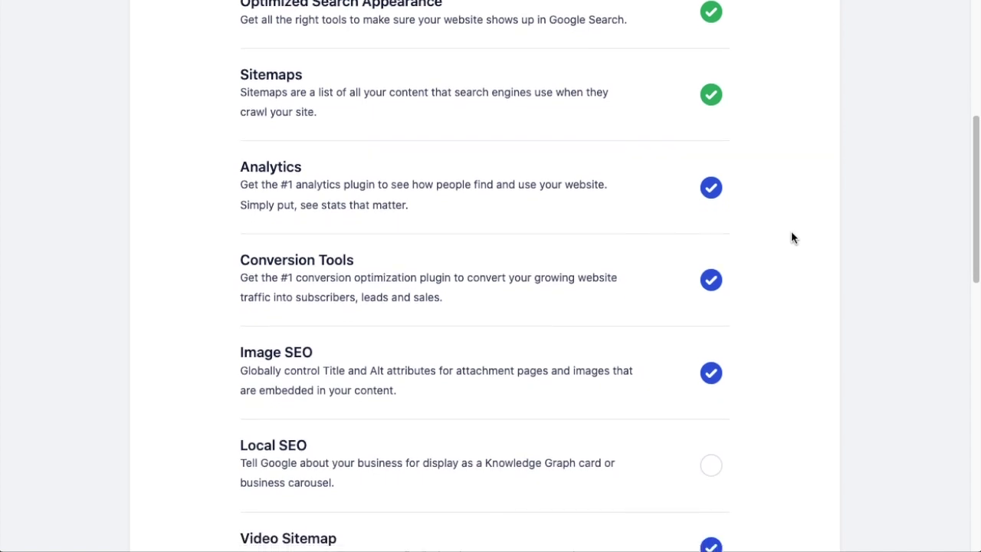
# Enable Local SEO, disable Video Sitemap, and save the SEO feature selection to continue to the Search Appearance step
pyautogui.scroll(-5, 792, 238)
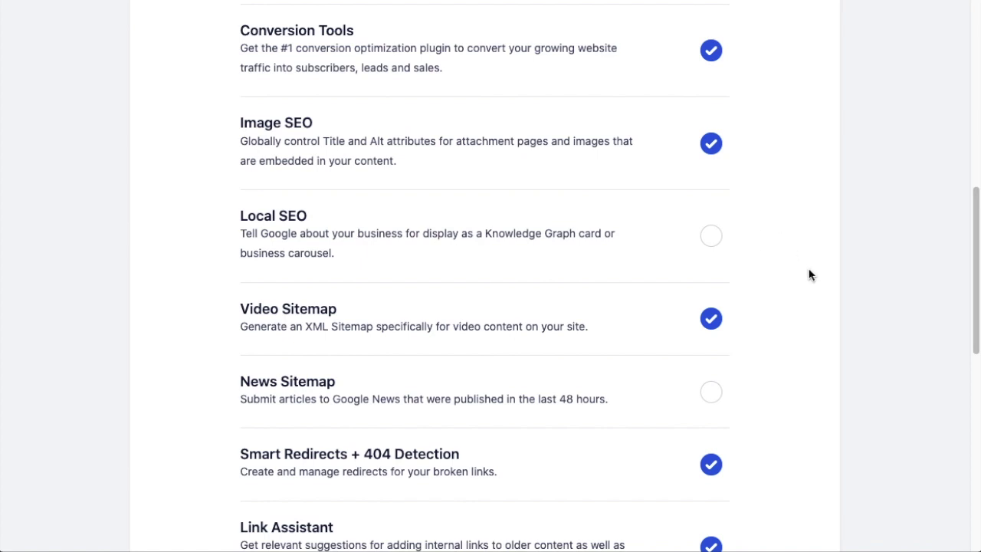
pyautogui.click(711, 238)
pyautogui.scroll(-3, 783, 253)
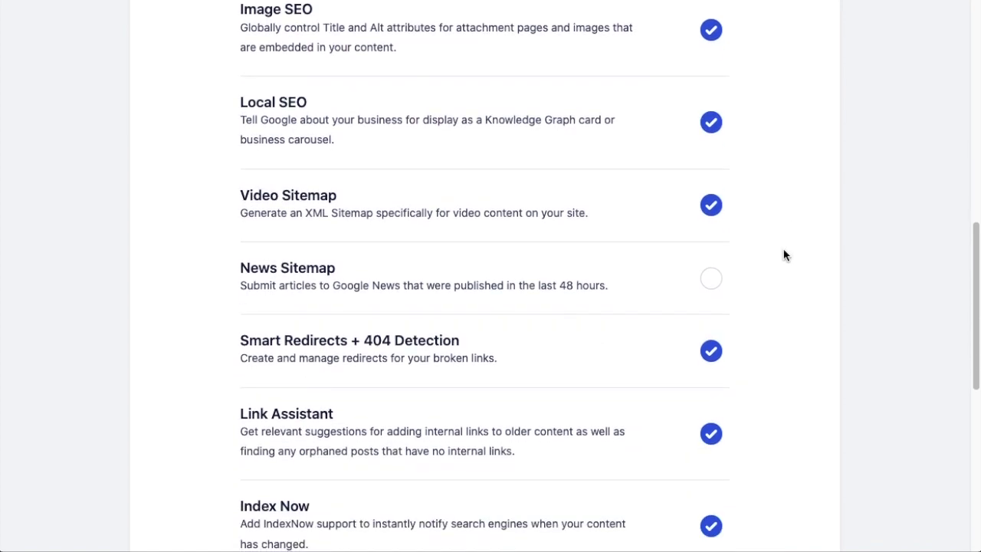
pyautogui.click(711, 206)
pyautogui.scroll(-5, 759, 239)
pyautogui.scroll(-7, 759, 238)
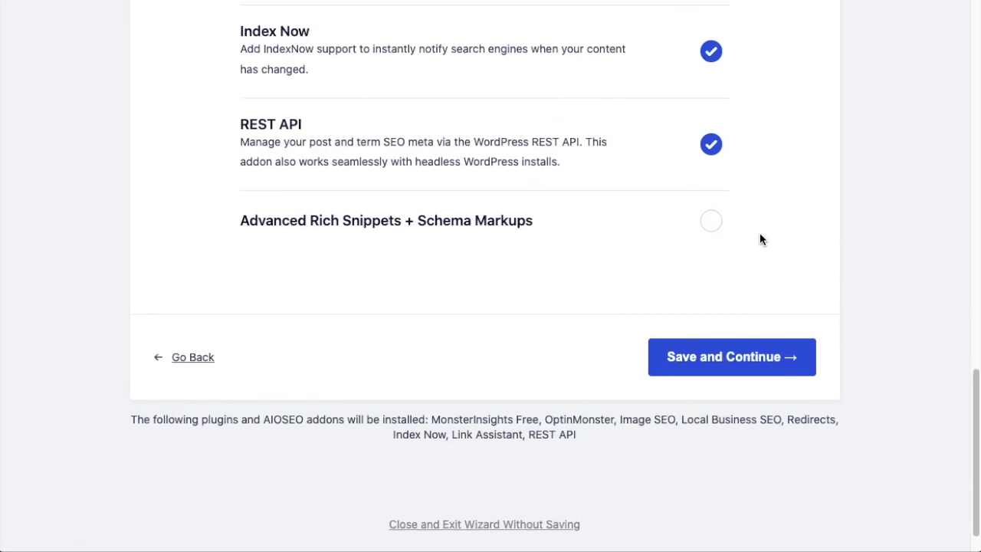
pyautogui.click(769, 354)
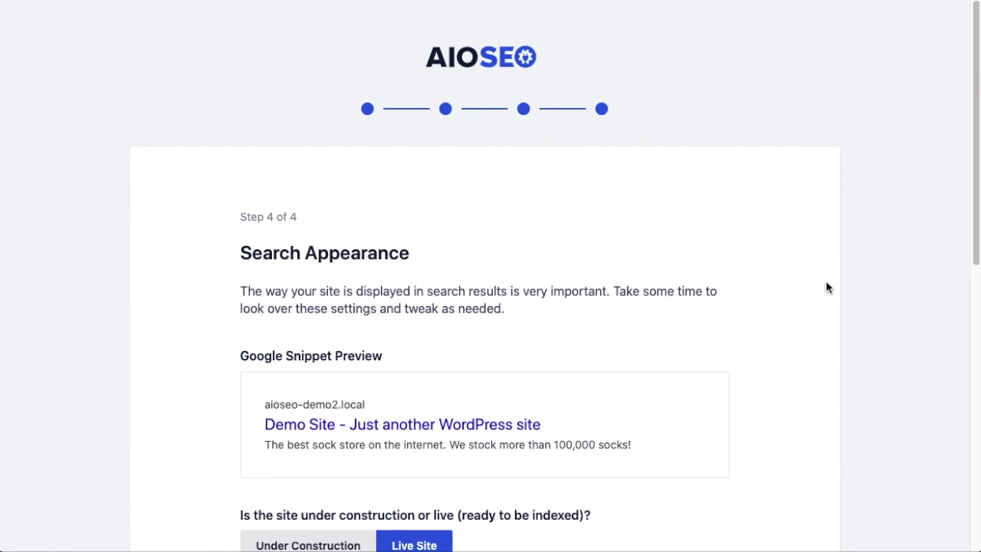
# Review and save the preset Search Appearance settings without changes, and finish the setup wizard to go to the dashboard
pyautogui.scroll(-5, 824, 260)
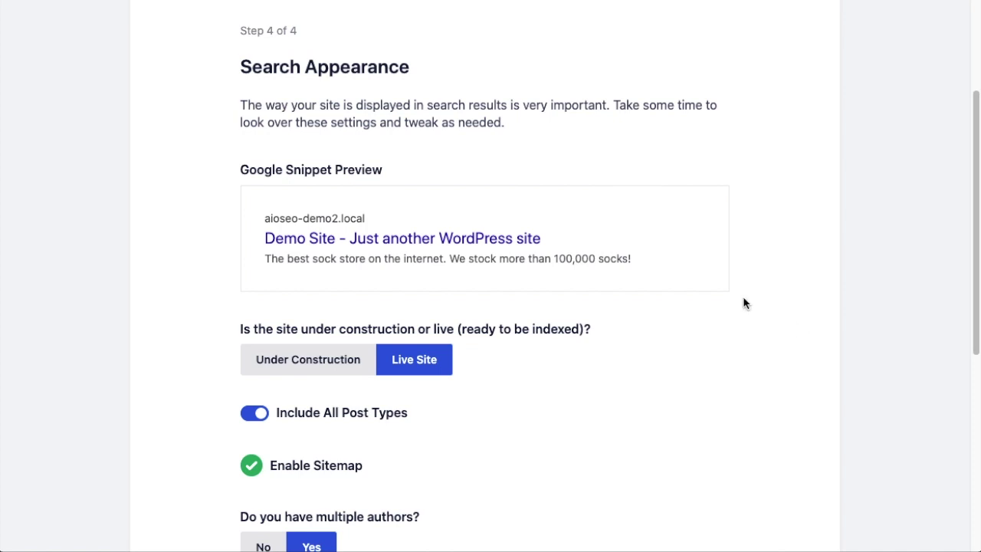
pyautogui.moveTo(583, 262)
pyautogui.scroll(-5, 738, 328)
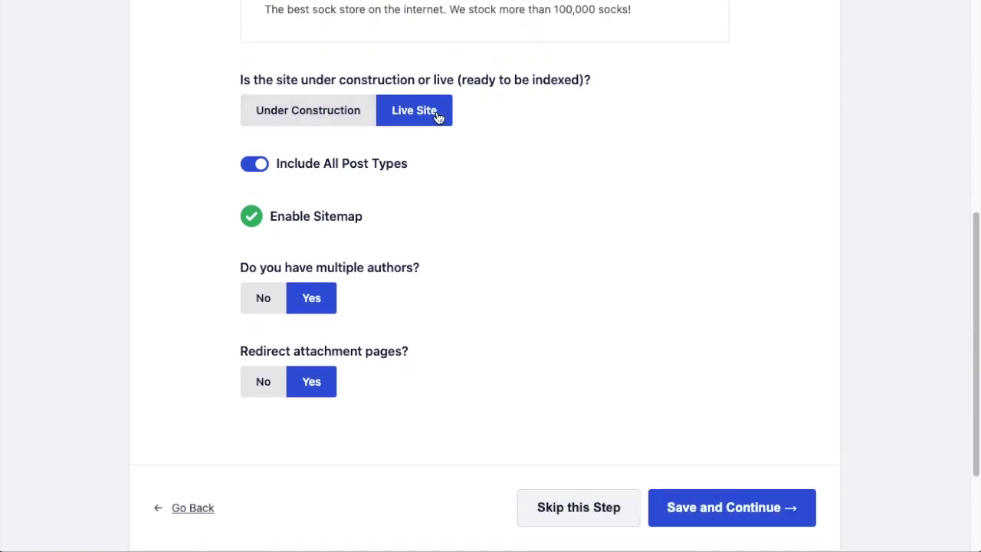
pyautogui.scroll(-1, 719, 232)
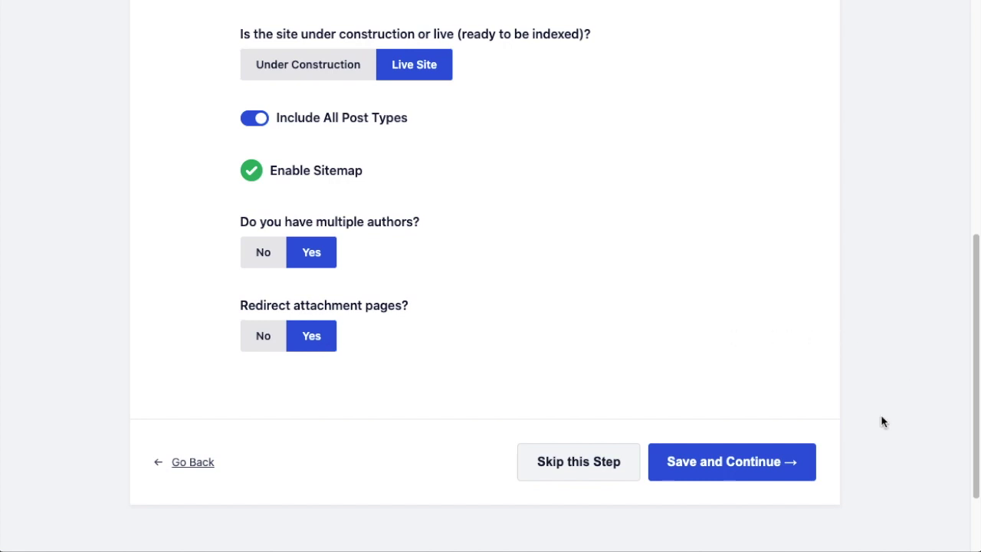
pyautogui.click(711, 468)
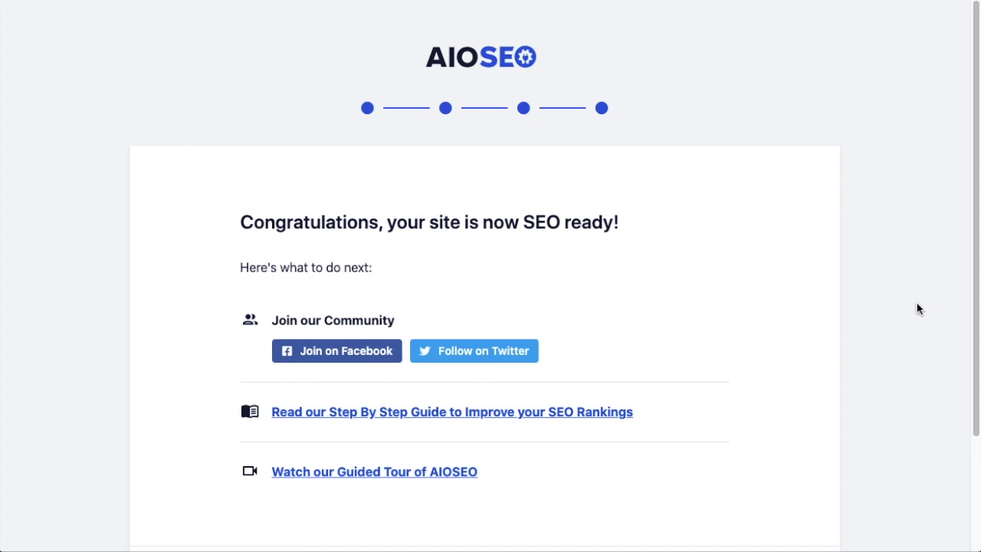
pyautogui.scroll(-2, 774, 226)
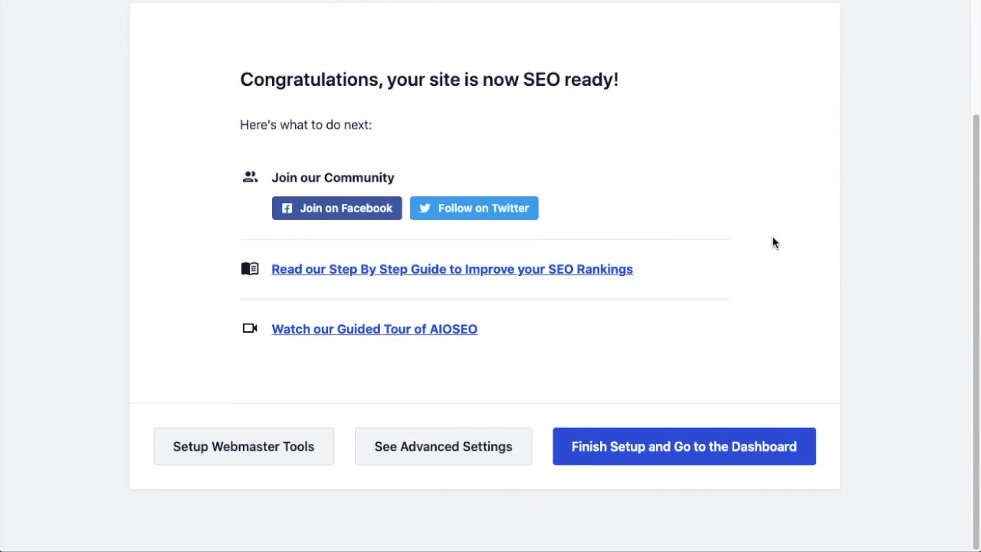
pyautogui.click(653, 442)
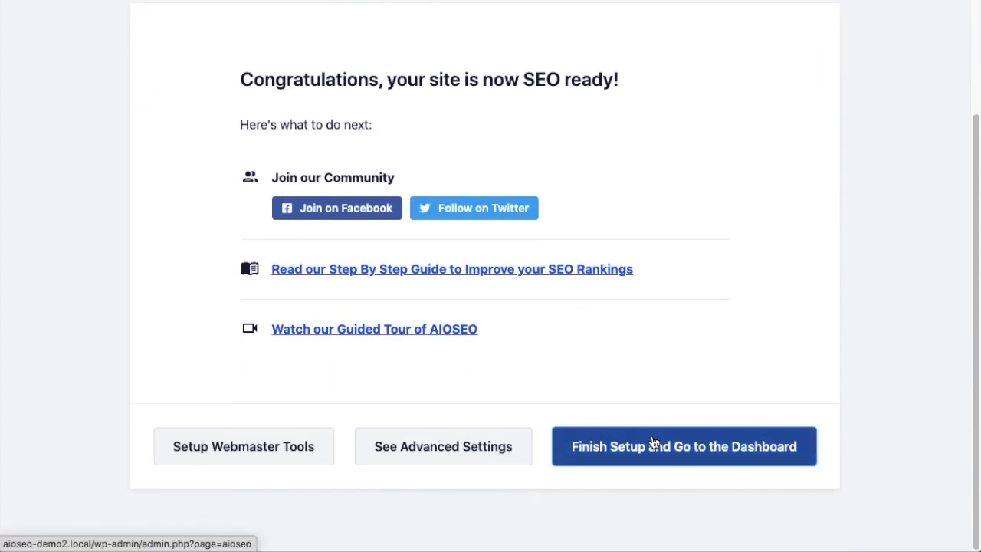